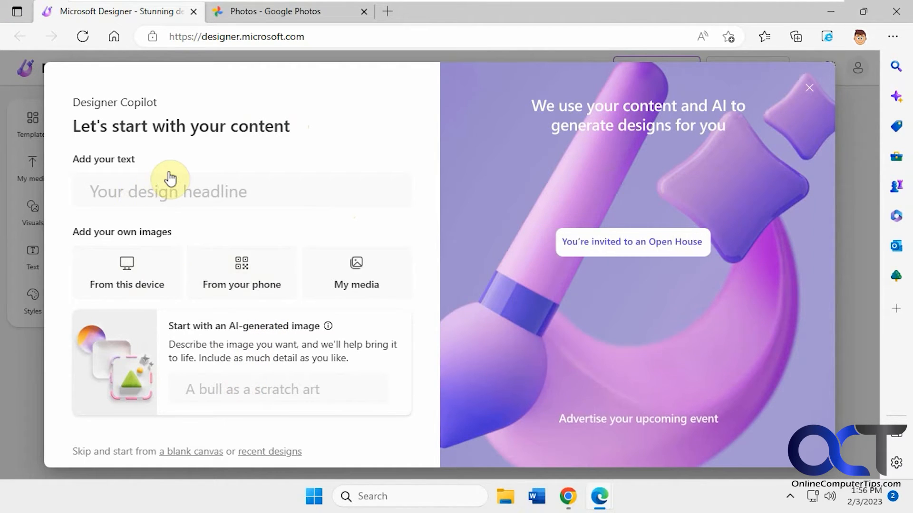
# - Start a blank 1080 x 1080 px design and apply the End of Season Sale template
pyautogui.click(192, 452)
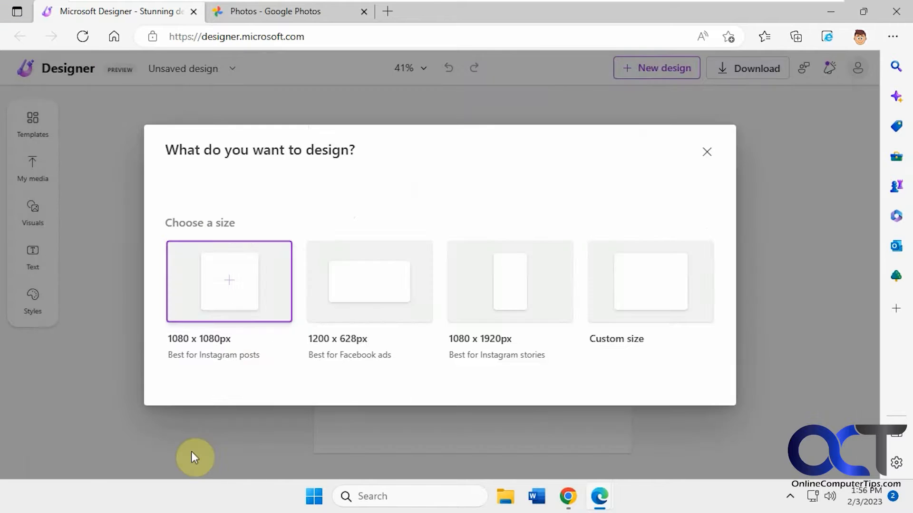
pyautogui.click(229, 281)
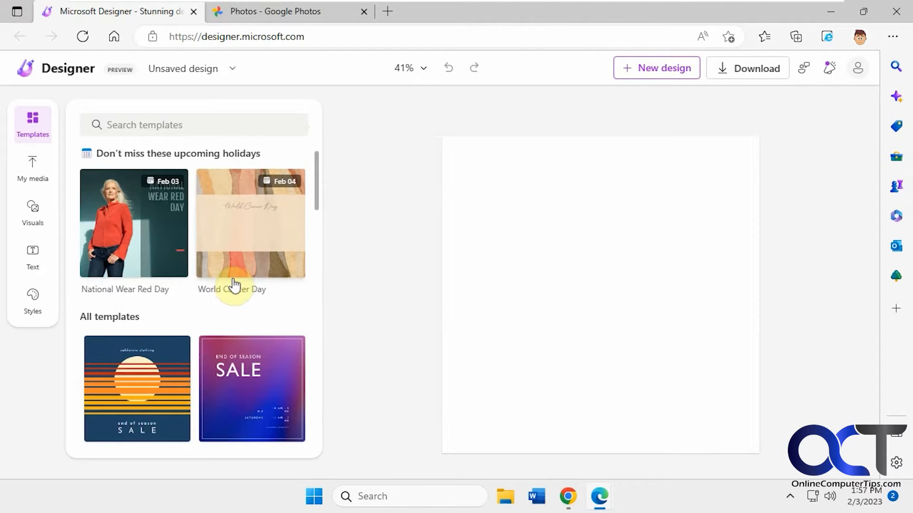
pyautogui.moveTo(317, 194); pyautogui.dragTo(318, 224)
pyautogui.click(245, 247)
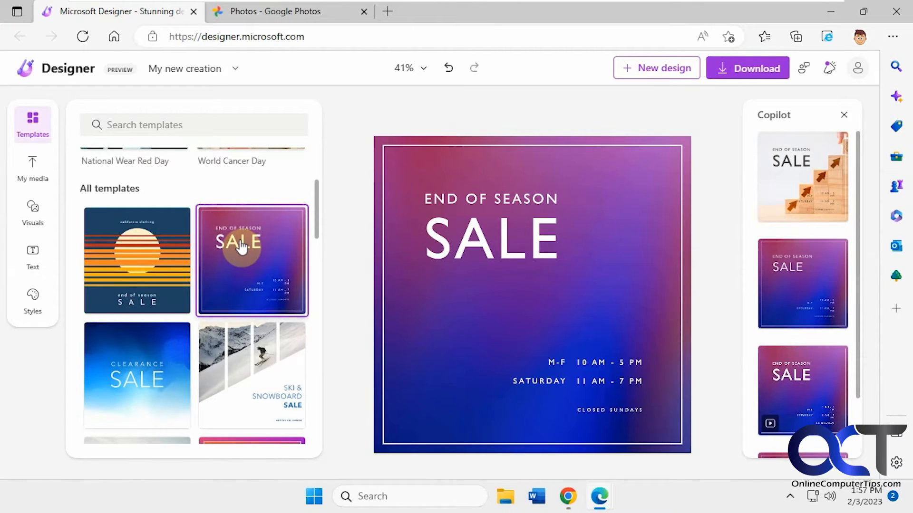
# - Open My media and browse the uploaded photos and upload sources
pyautogui.click(497, 238)
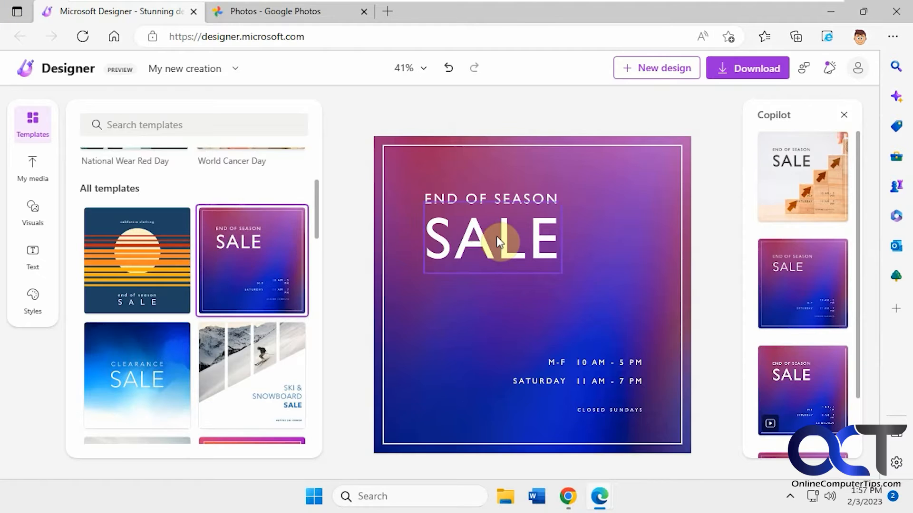
pyautogui.click(39, 172)
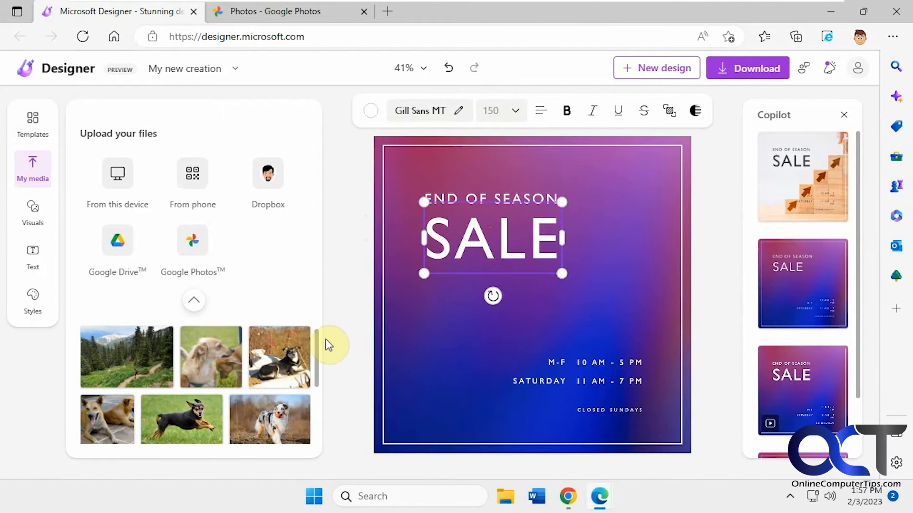
pyautogui.scroll(-3, 319, 371)
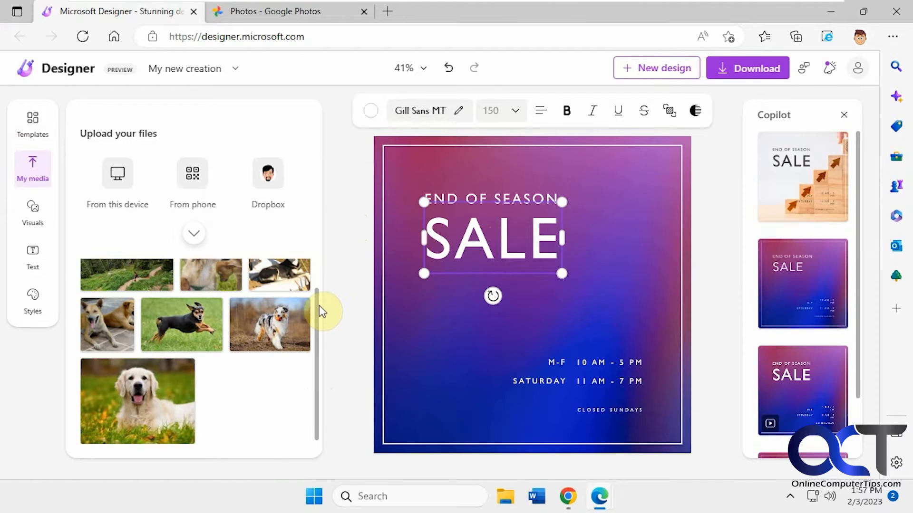
pyautogui.scroll(1, 316, 301)
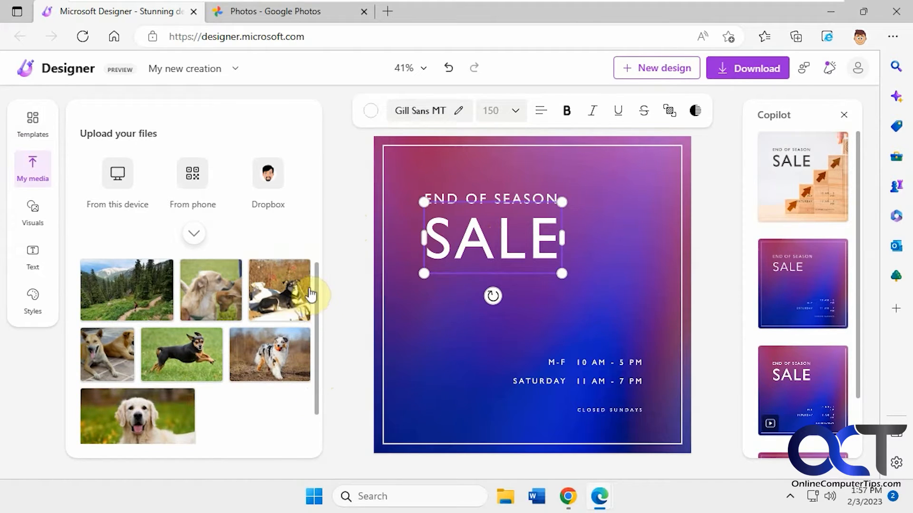
pyautogui.click(195, 234)
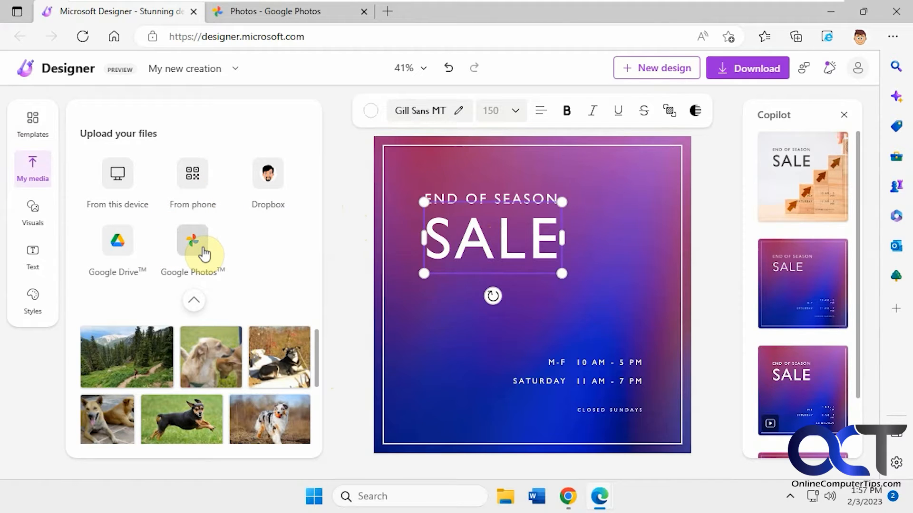
# - Connect a Google Drive account and grant Microsoft Designer access to it
pyautogui.click(126, 238)
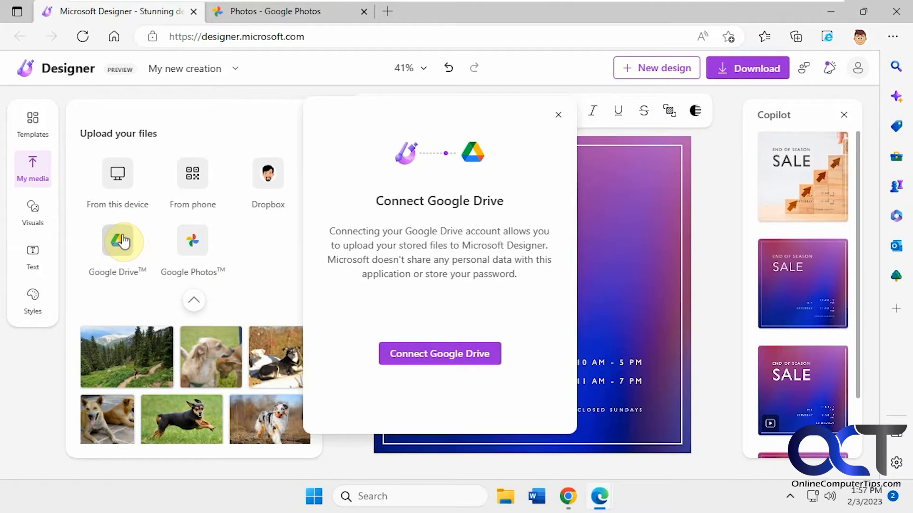
pyautogui.click(433, 354)
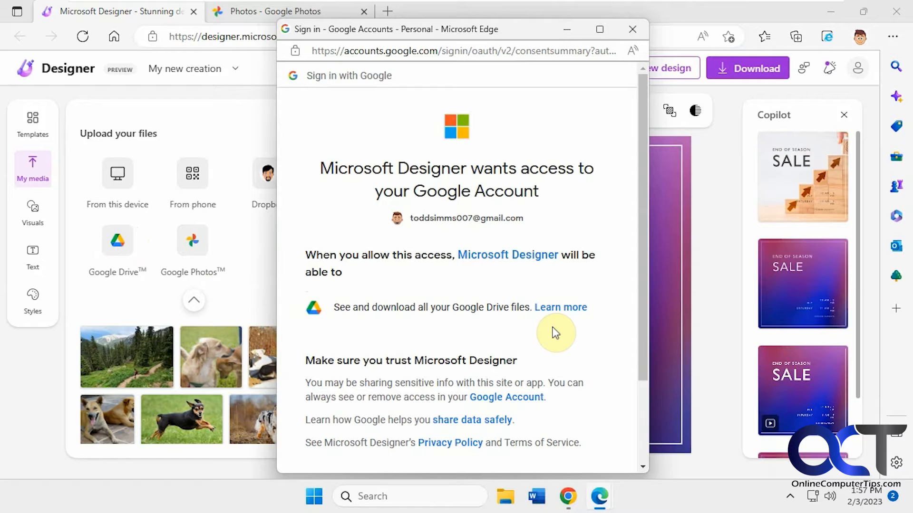
pyautogui.scroll(-2, 555, 333)
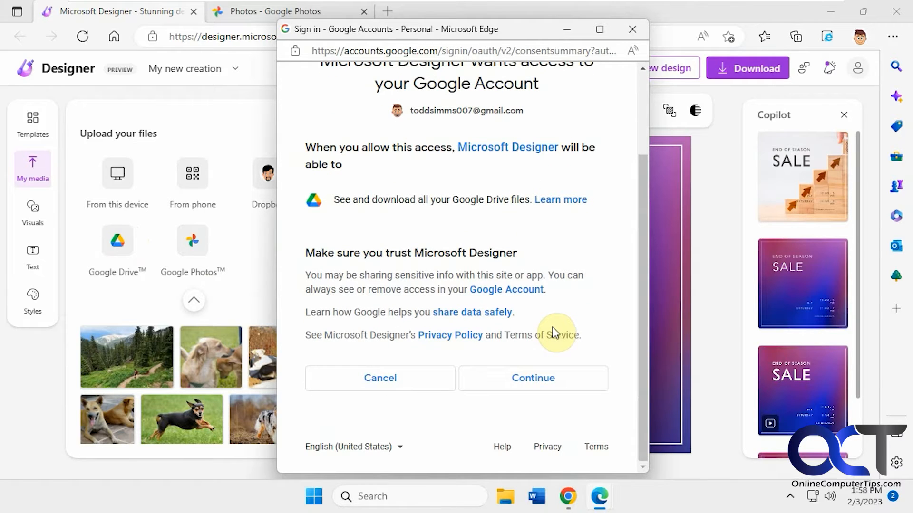
pyautogui.click(527, 376)
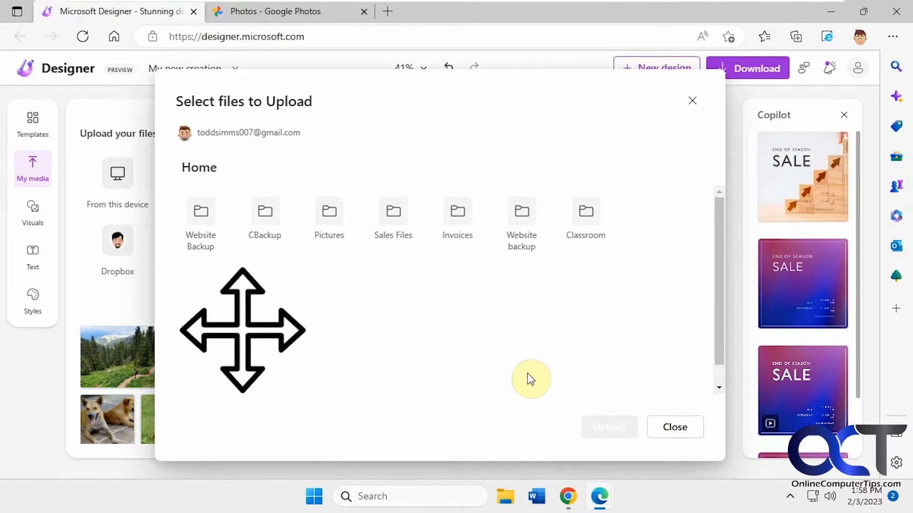
# - Upload the mountain-bike group photo from the Google Drive Pictures folder, then close the file picker
pyautogui.click(357, 247)
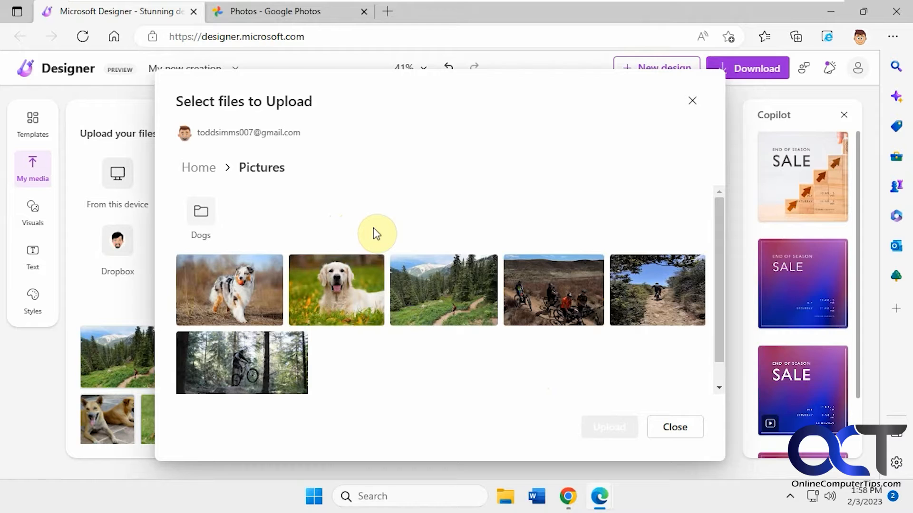
pyautogui.moveTo(442, 285)
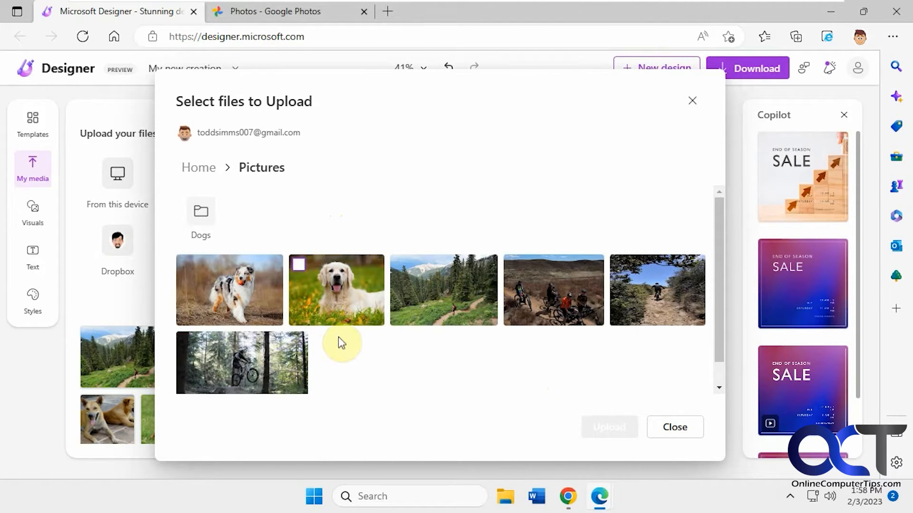
pyautogui.click(560, 291)
pyautogui.click(613, 427)
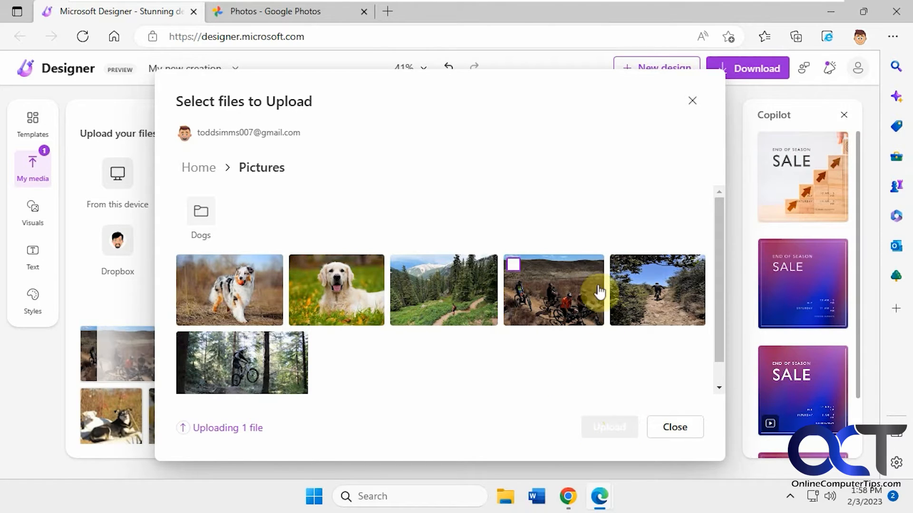
pyautogui.click(685, 424)
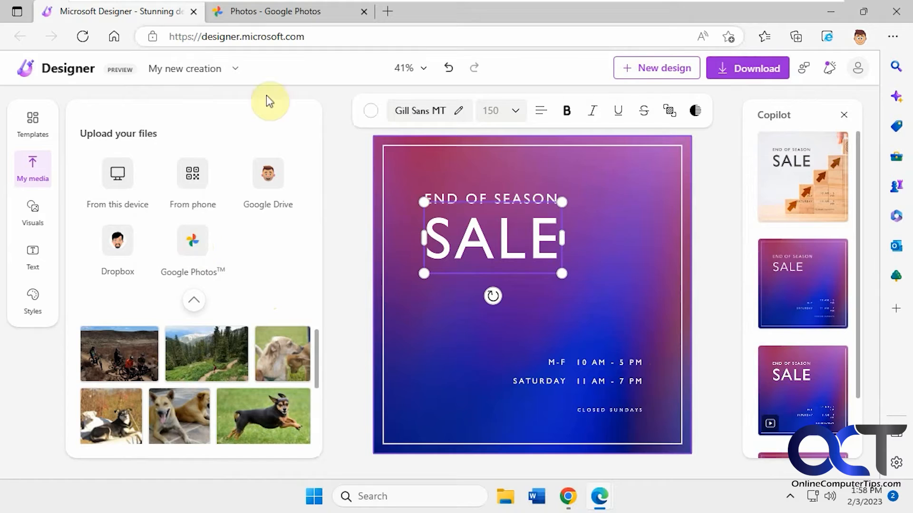
pyautogui.click(301, 12)
pyautogui.click(145, 12)
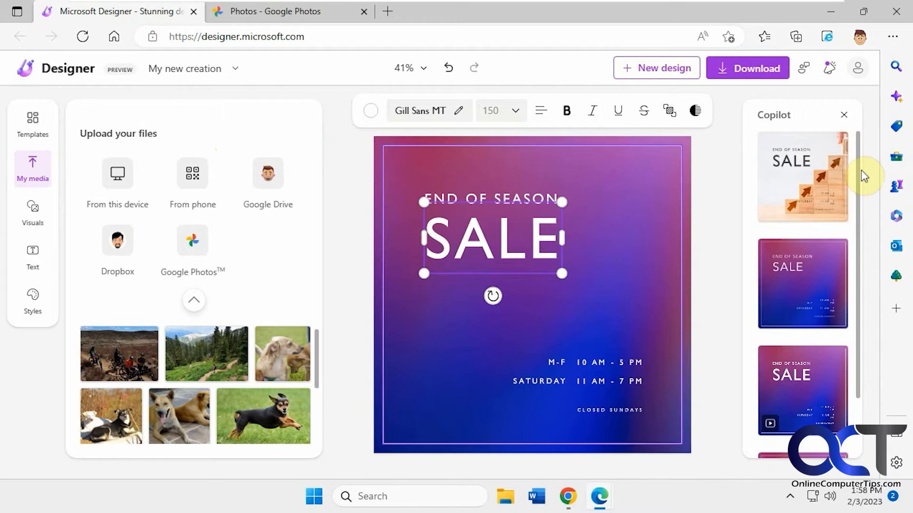
pyautogui.scroll(-2, 859, 167)
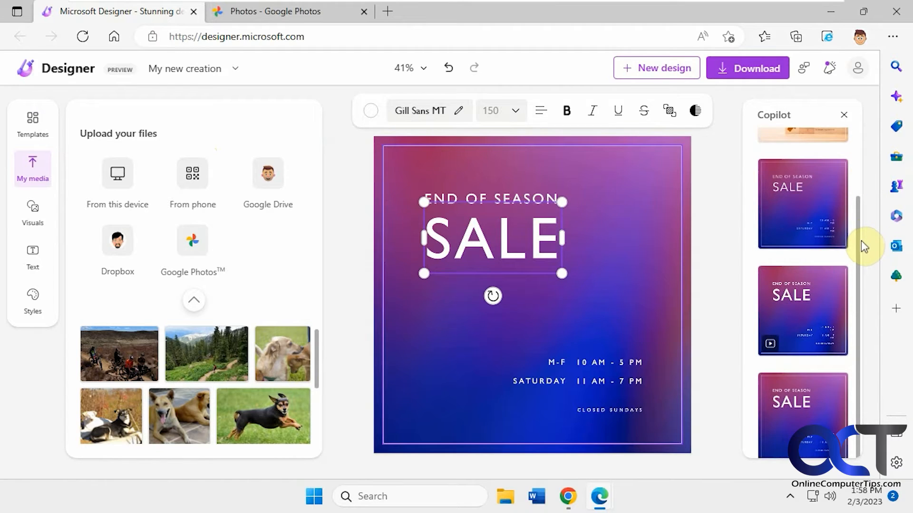
pyautogui.scroll(2, 863, 245)
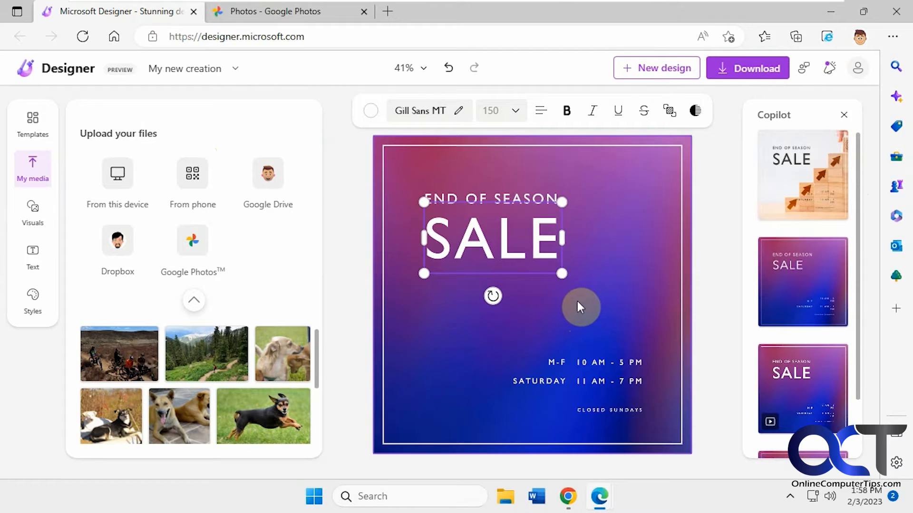
pyautogui.click(618, 319)
pyautogui.rightClick(620, 320)
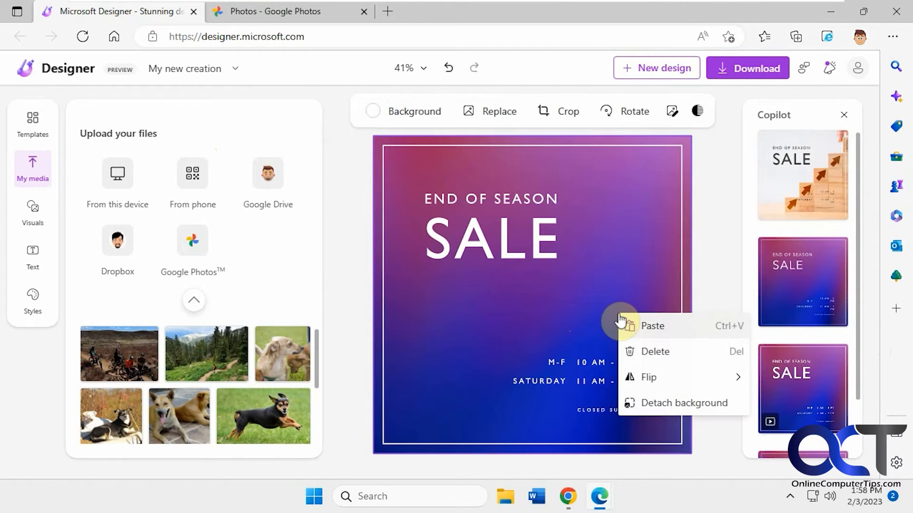
pyautogui.click(667, 403)
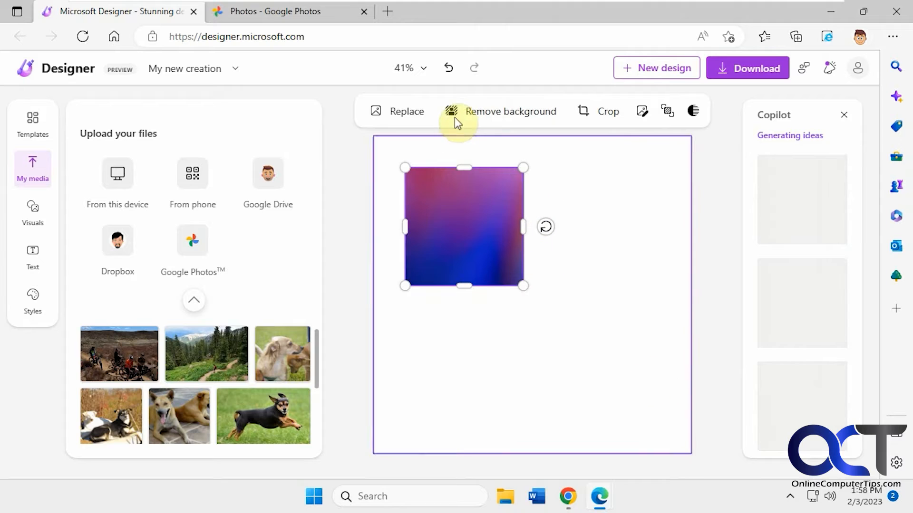
pyautogui.click(448, 68)
pyautogui.click(449, 68)
# - Delete the template's background image from the canvas
pyautogui.rightClick(650, 264)
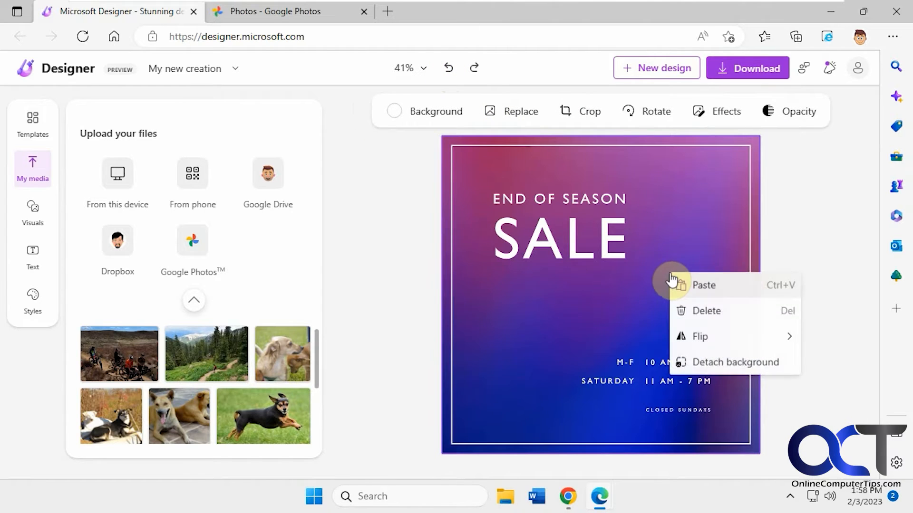
pyautogui.click(697, 312)
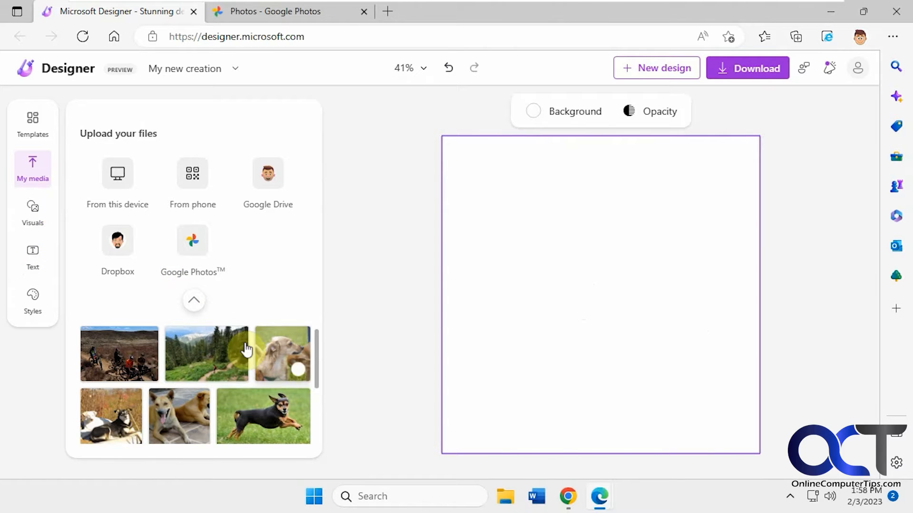
# - Apply the Clearance Sale template from the template gallery
pyautogui.click(24, 124)
pyautogui.scroll(-5, 168, 289)
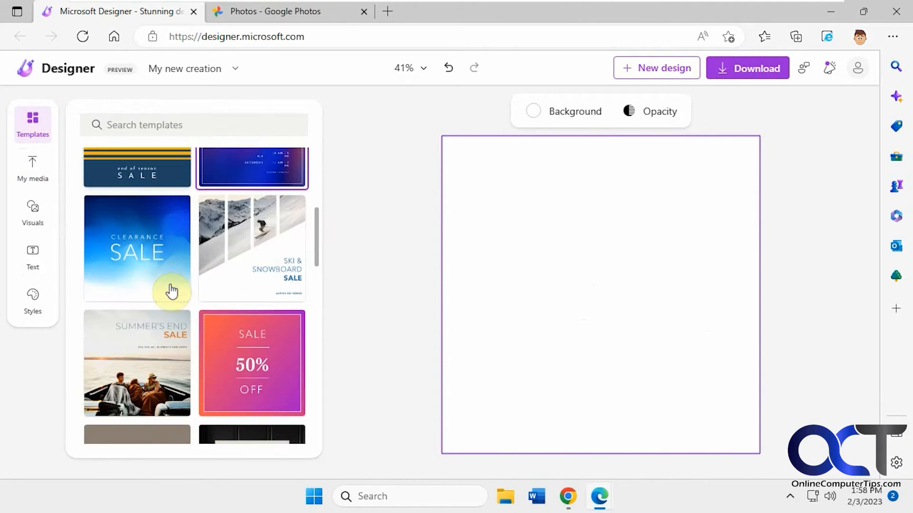
pyautogui.scroll(3, 161, 283)
pyautogui.click(156, 276)
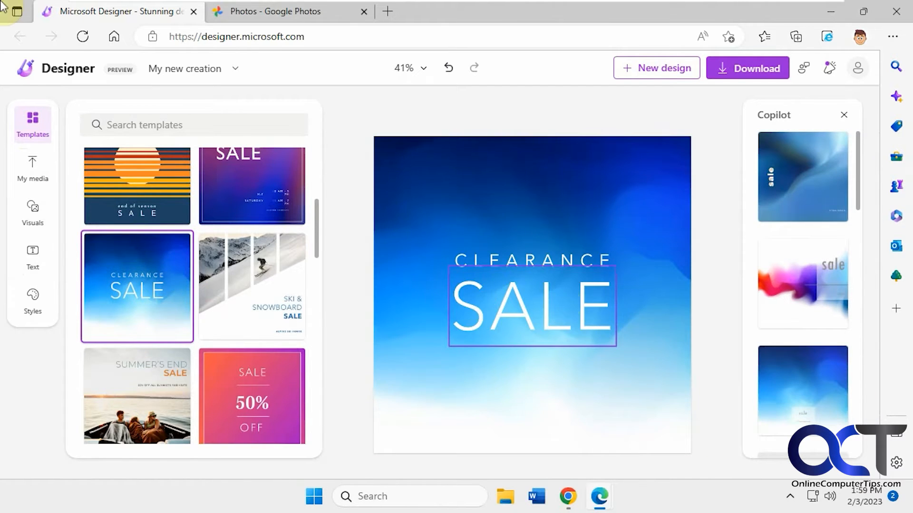
# - Replace the SALE headline with DOGS and set its font to Aguafina Script
pyautogui.click(557, 299)
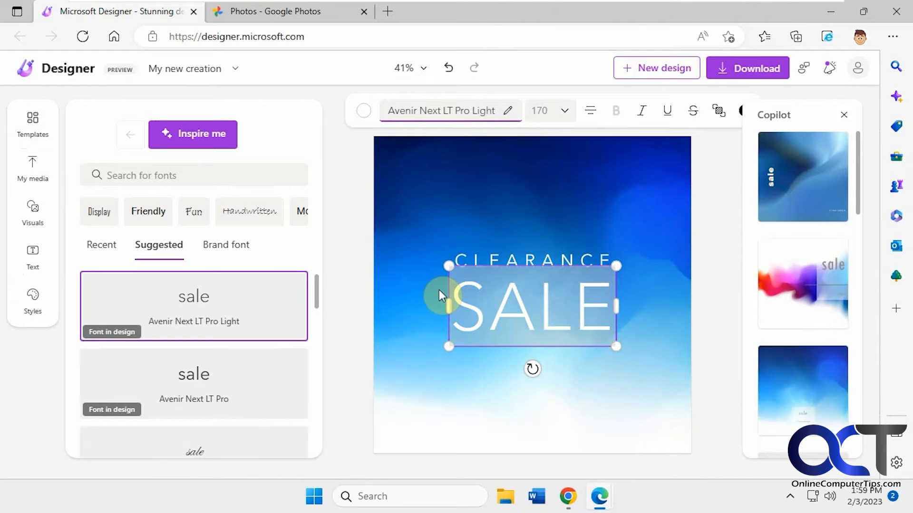
pyautogui.write('DOGS')
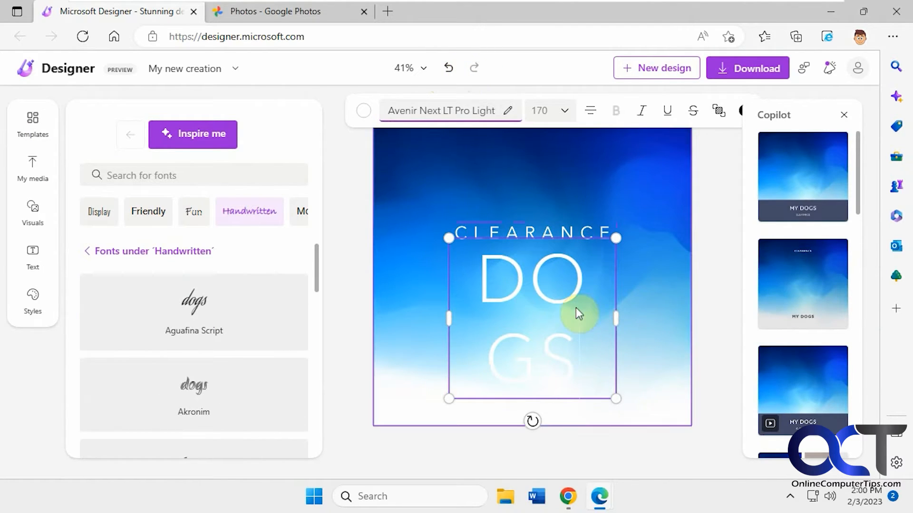
pyautogui.moveTo(574, 361); pyautogui.dragTo(466, 283)
pyautogui.click(196, 302)
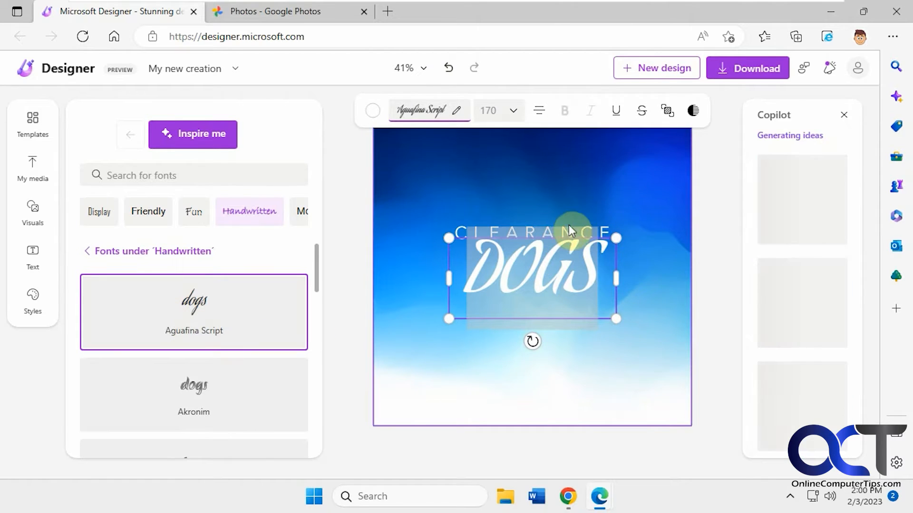
# - Delete the CLEARANCE heading above the headline
pyautogui.click(579, 331)
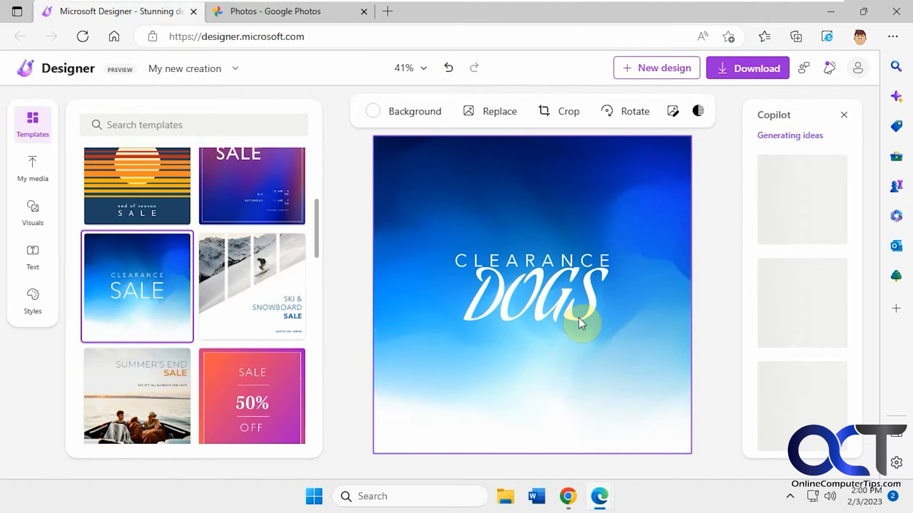
pyautogui.click(561, 267)
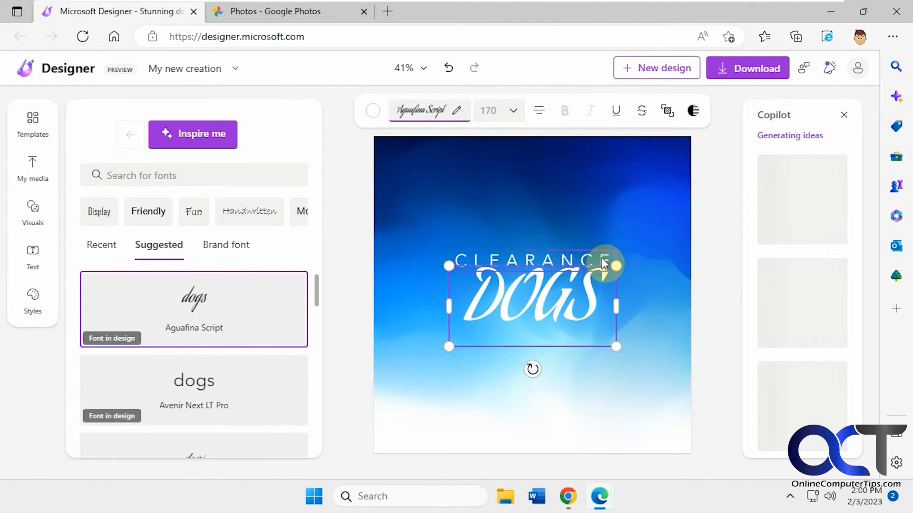
pyautogui.click(604, 259)
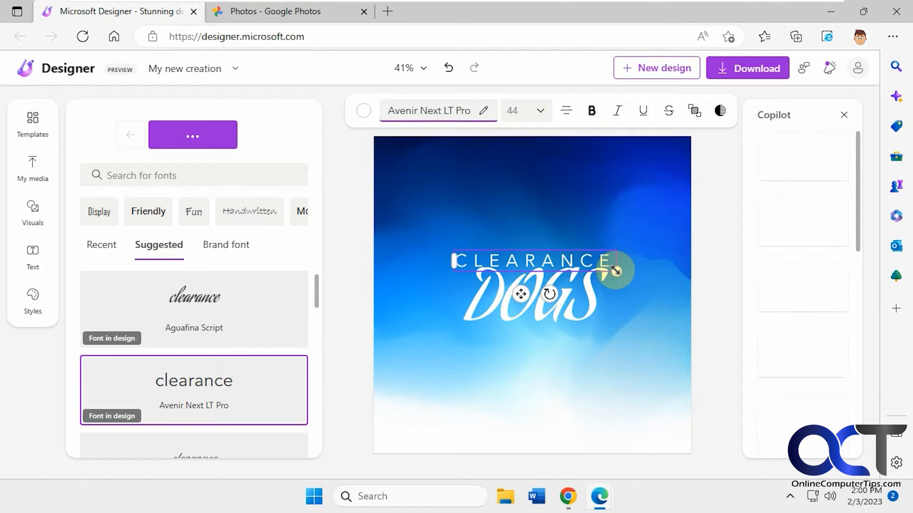
pyautogui.rightClick(615, 271)
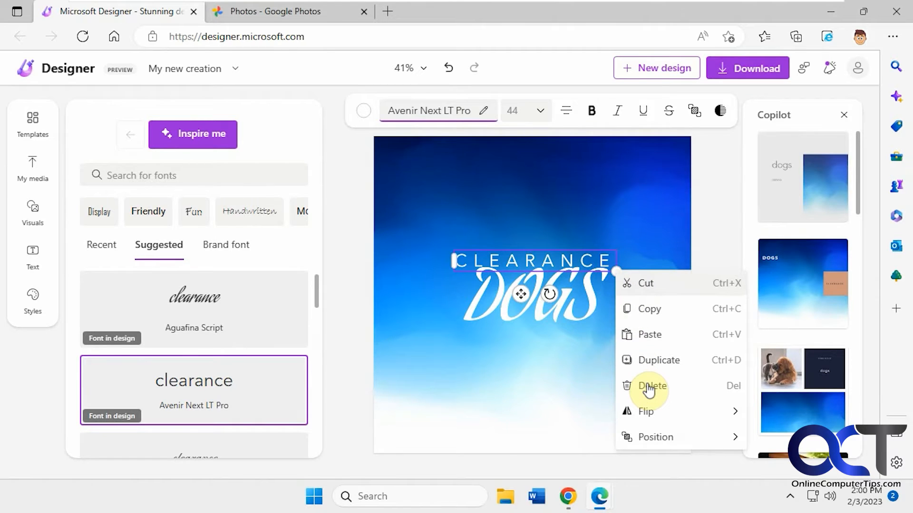
pyautogui.click(649, 387)
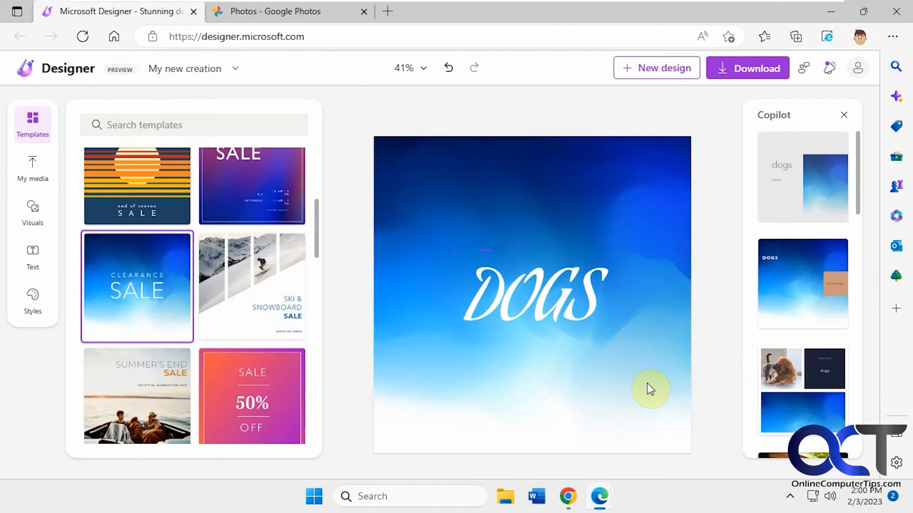
# - Move the DOGS headline to the top of the canvas
pyautogui.click(551, 293)
pyautogui.moveTo(562, 349); pyautogui.dragTo(552, 212)
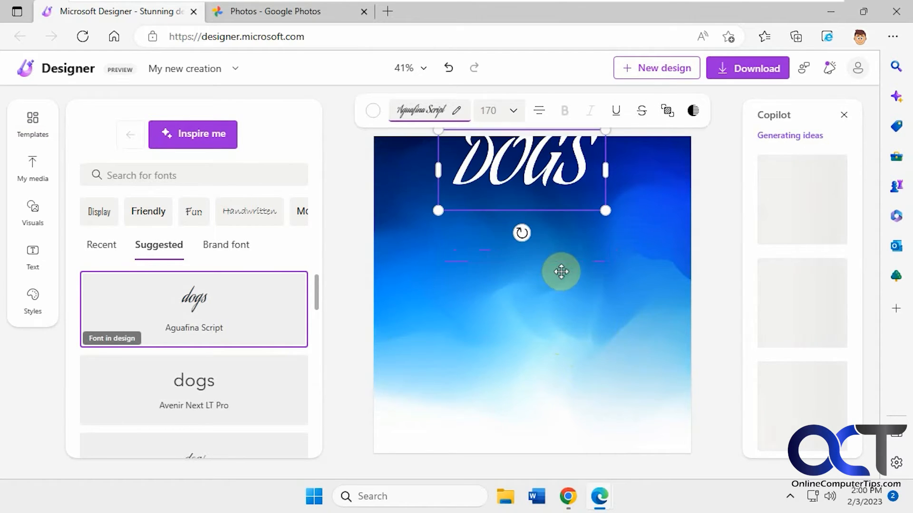
pyautogui.moveTo(565, 217); pyautogui.dragTo(579, 228)
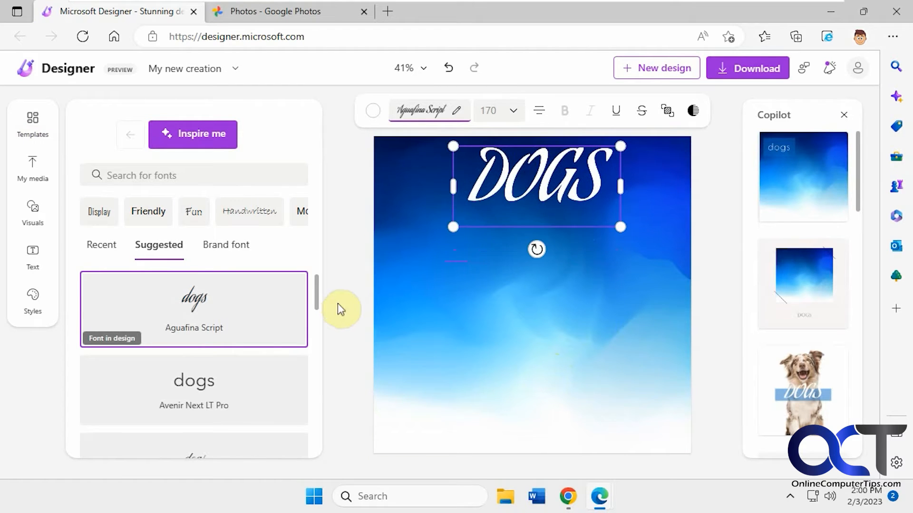
# - Add the jumping black dog photo from uploaded media below the DOGS headline and remove its background
pyautogui.click(31, 167)
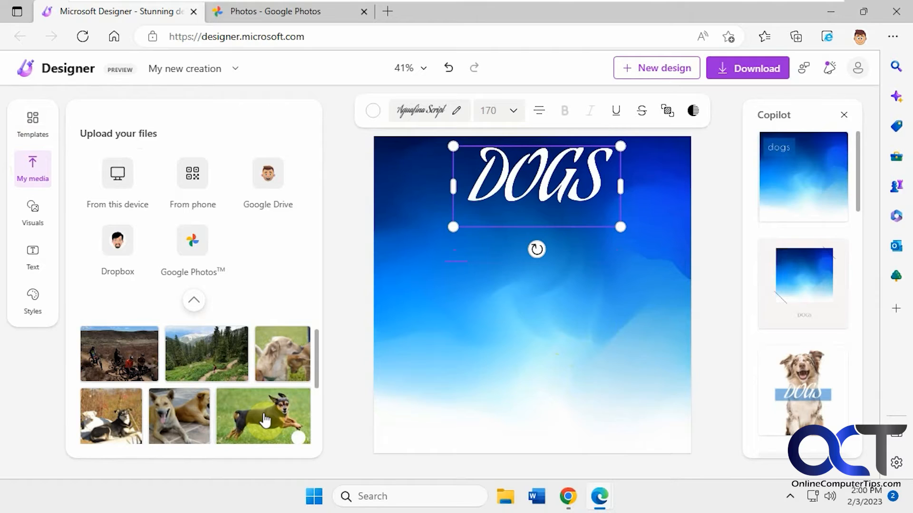
pyautogui.moveTo(450, 349); pyautogui.dragTo(440, 352)
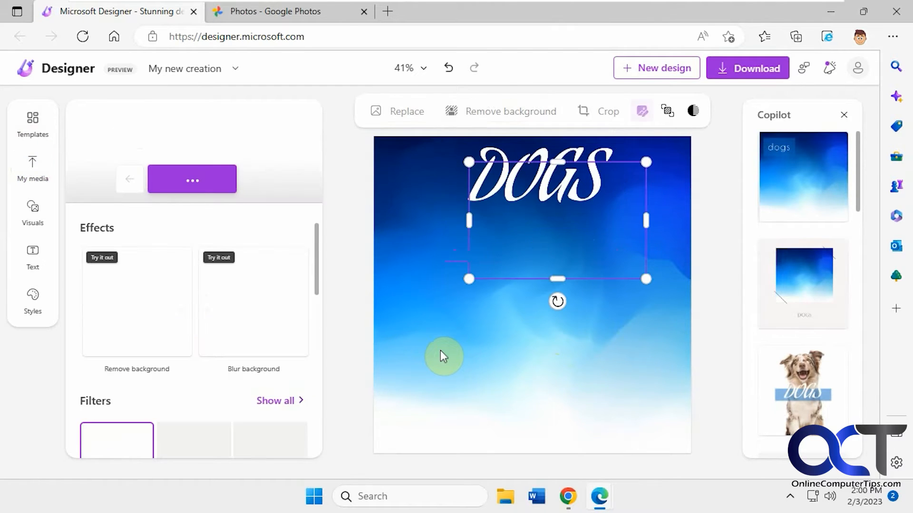
pyautogui.moveTo(571, 224); pyautogui.dragTo(543, 294)
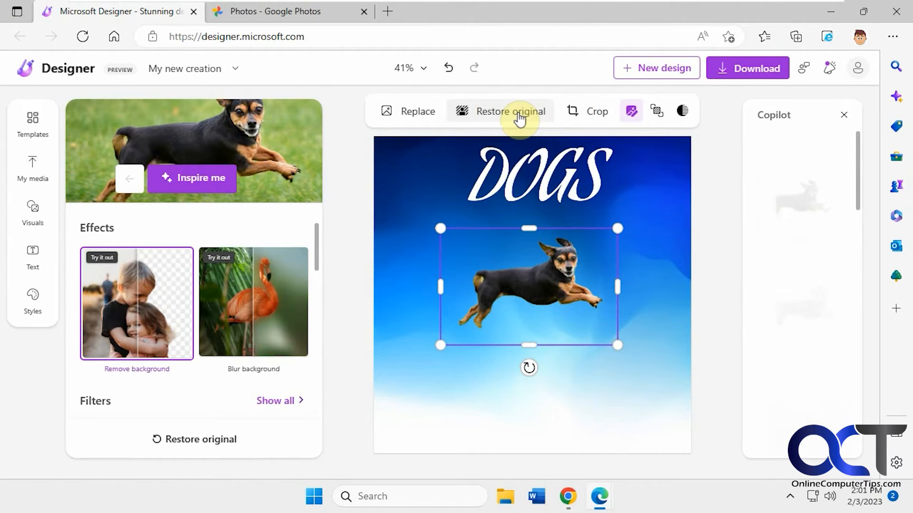
pyautogui.moveTo(553, 344); pyautogui.dragTo(560, 329)
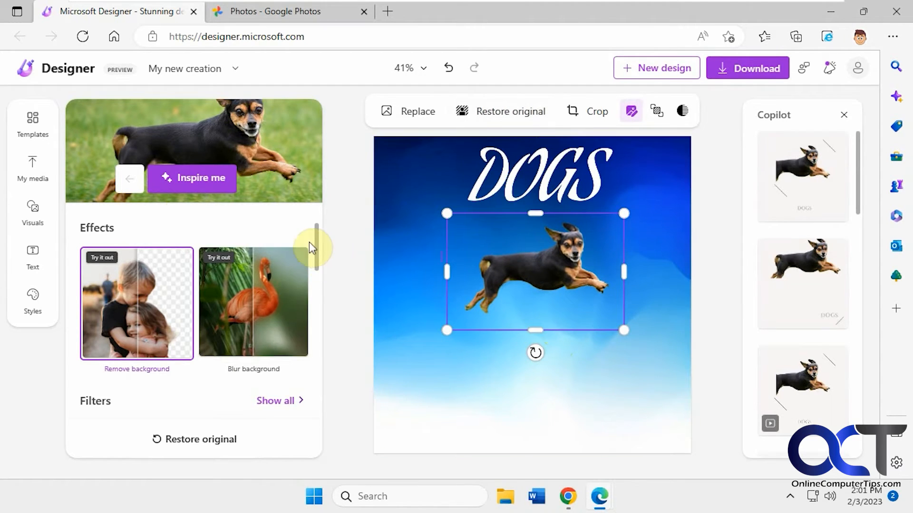
# - Add the golden retriever photo from uploaded media and place it at the bottom of the canvas
pyautogui.click(25, 173)
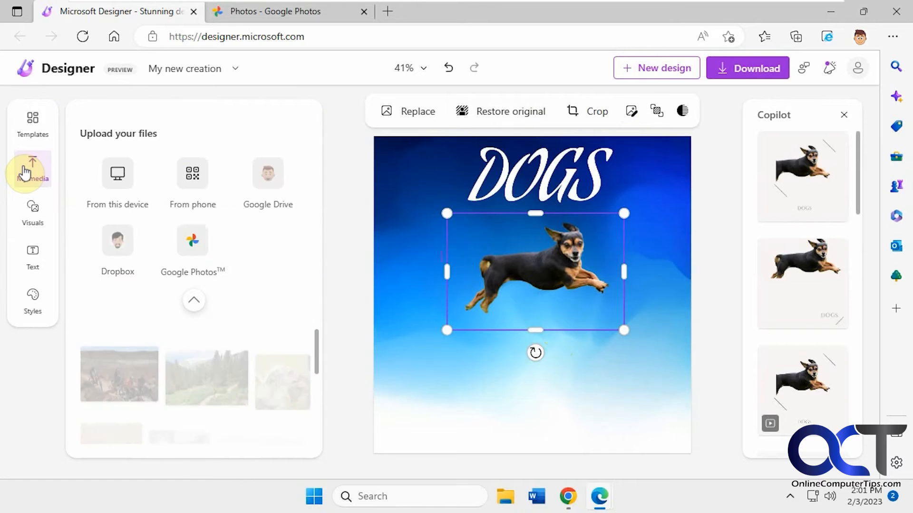
pyautogui.scroll(-3, 318, 356)
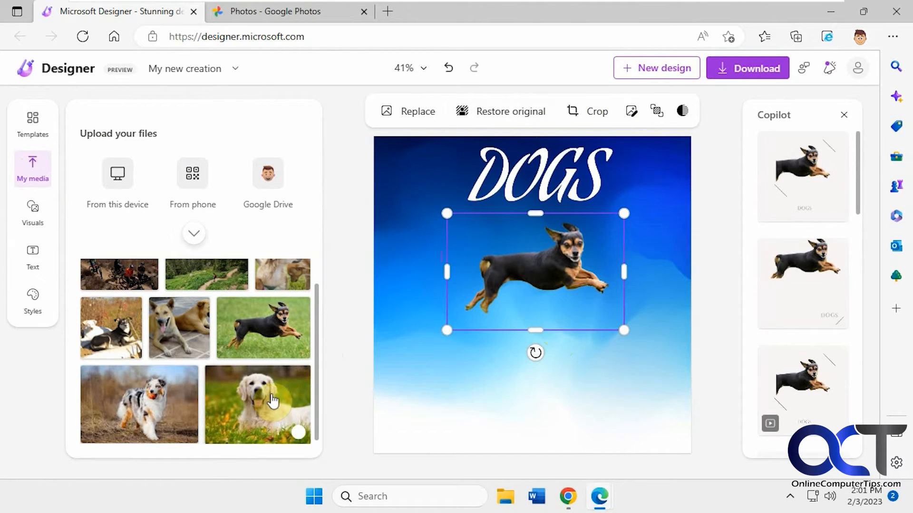
pyautogui.moveTo(594, 332); pyautogui.dragTo(591, 332)
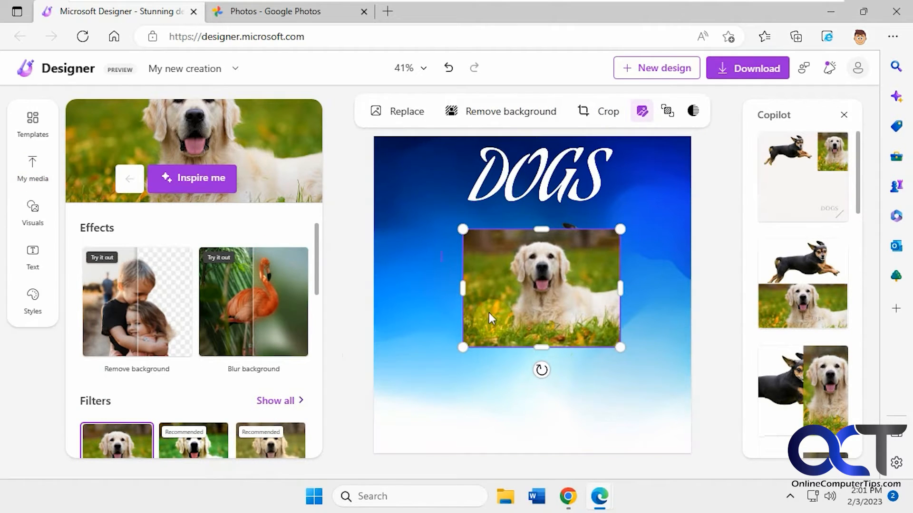
pyautogui.moveTo(554, 292); pyautogui.dragTo(555, 388)
# - Apply the Lofi filter to the golden retriever photo
pyautogui.click(161, 308)
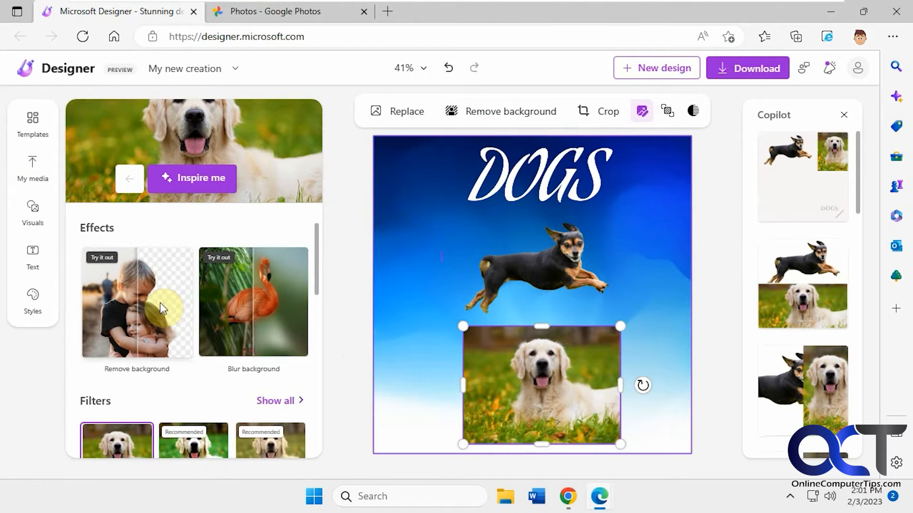
pyautogui.moveTo(316, 274); pyautogui.dragTo(318, 338)
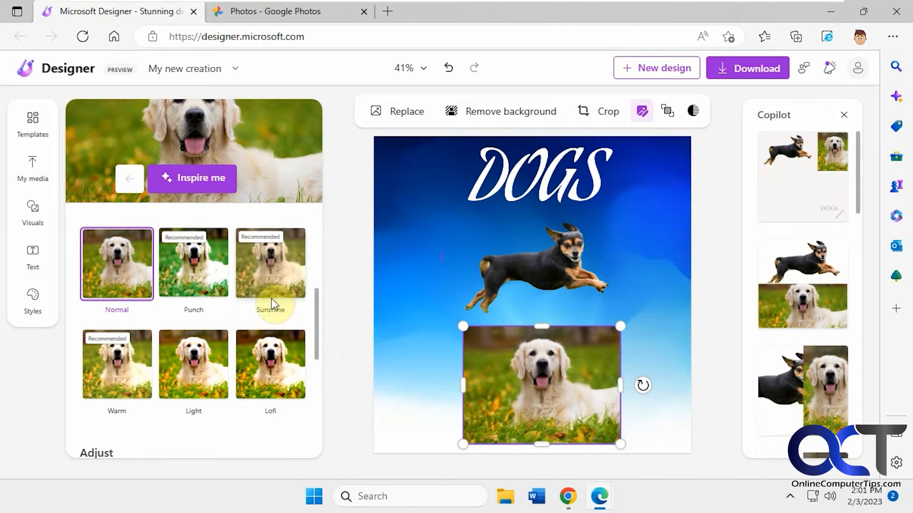
pyautogui.click(194, 275)
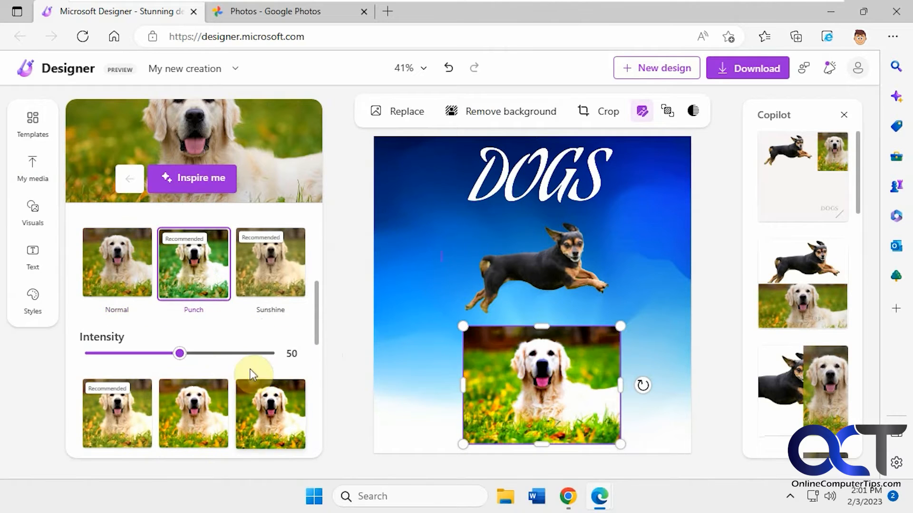
pyautogui.click(266, 404)
pyautogui.moveTo(314, 313); pyautogui.dragTo(332, 258)
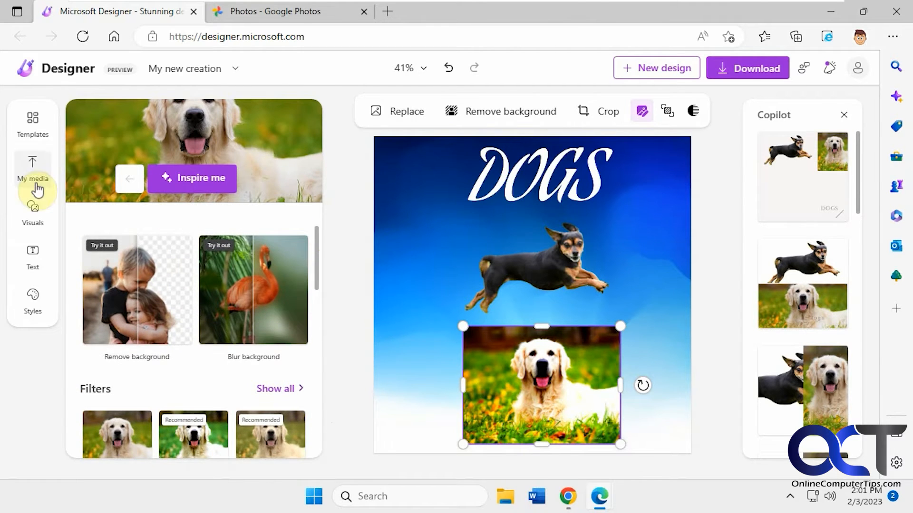
# - Search the visuals for dogs and place the dog bowl graphic to the right of the jumping dog
pyautogui.click(33, 211)
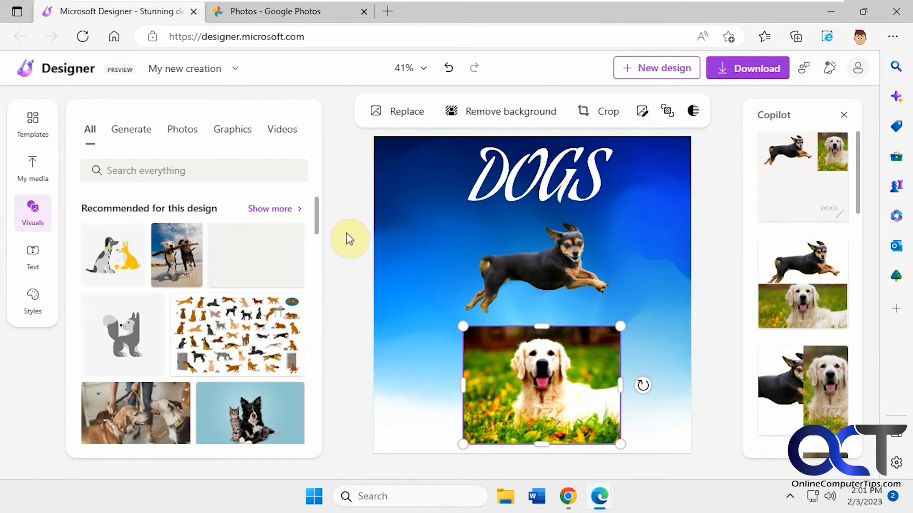
pyautogui.moveTo(315, 208); pyautogui.dragTo(319, 423)
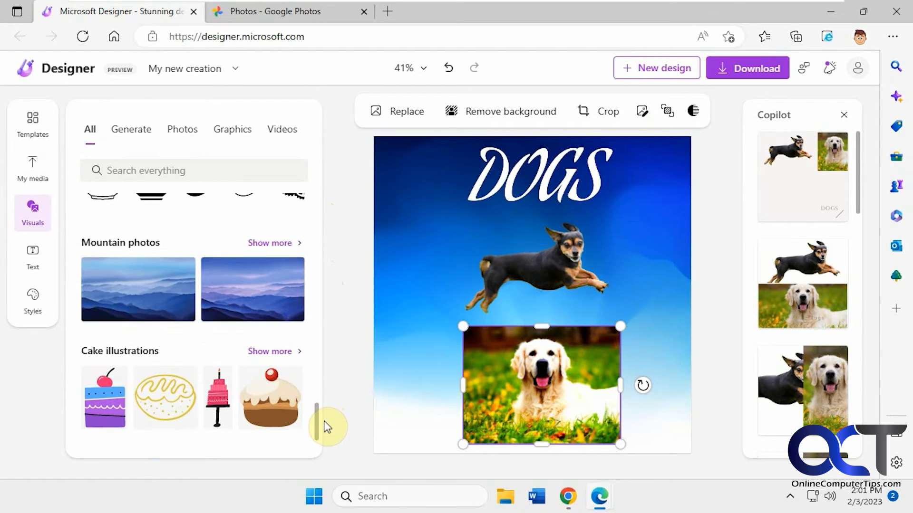
pyautogui.click(298, 352)
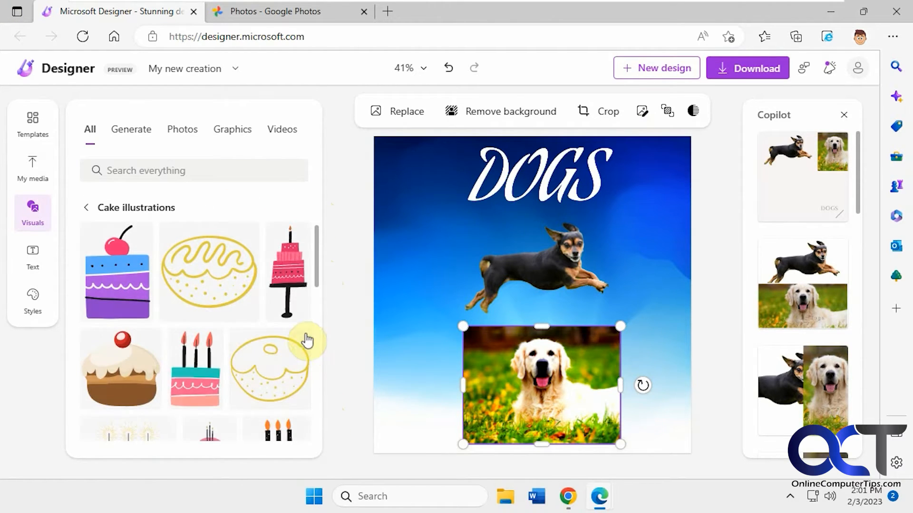
pyautogui.moveTo(316, 273)
pyautogui.mouseDown()
pyautogui.moveTo(313, 414)
pyautogui.moveTo(306, 288)
pyautogui.mouseUp()
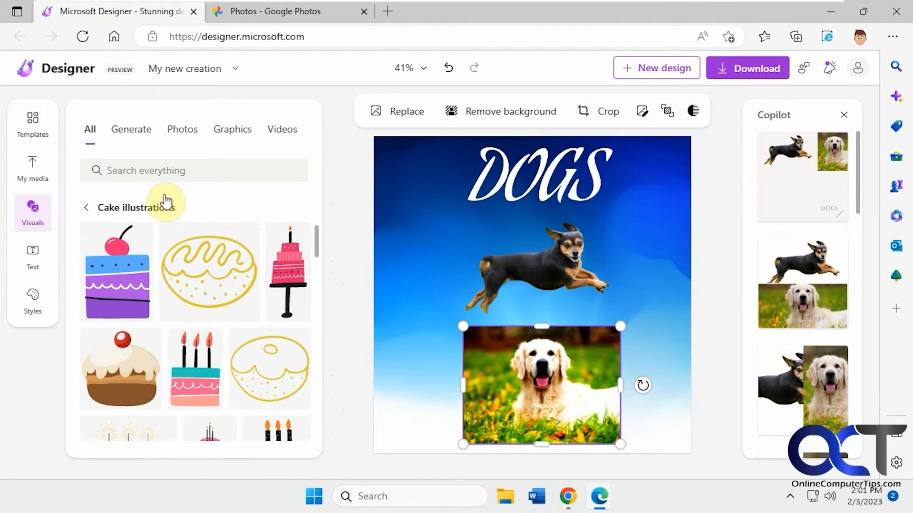
pyautogui.write('dogs')
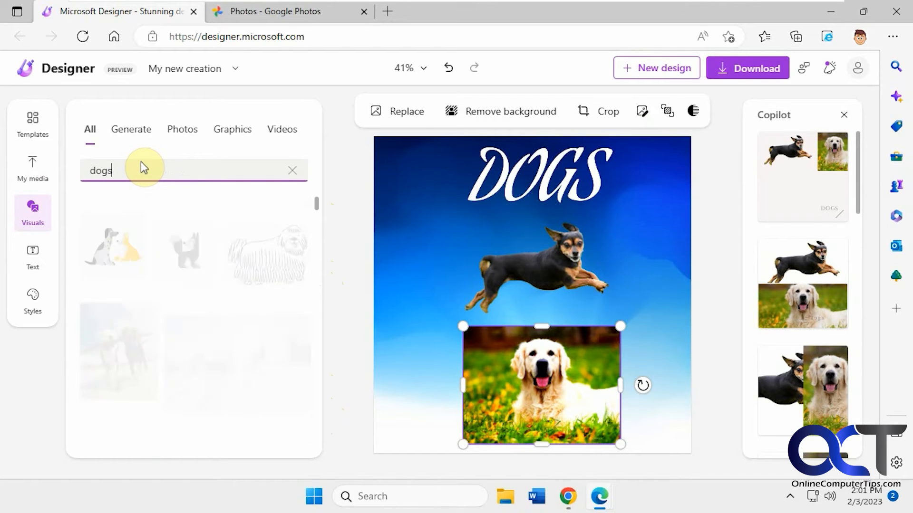
pyautogui.moveTo(319, 211); pyautogui.dragTo(323, 242)
pyautogui.moveTo(137, 306); pyautogui.dragTo(429, 280)
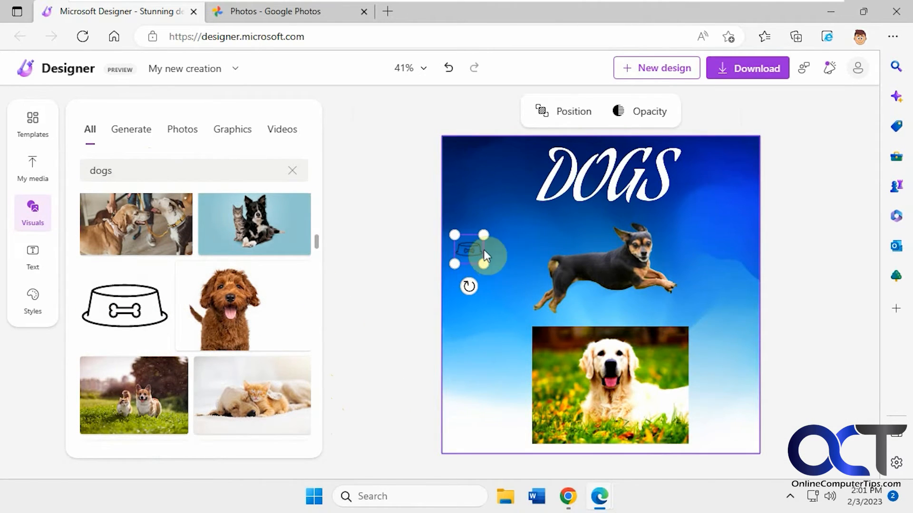
pyautogui.moveTo(484, 259); pyautogui.dragTo(717, 309)
pyautogui.click(803, 293)
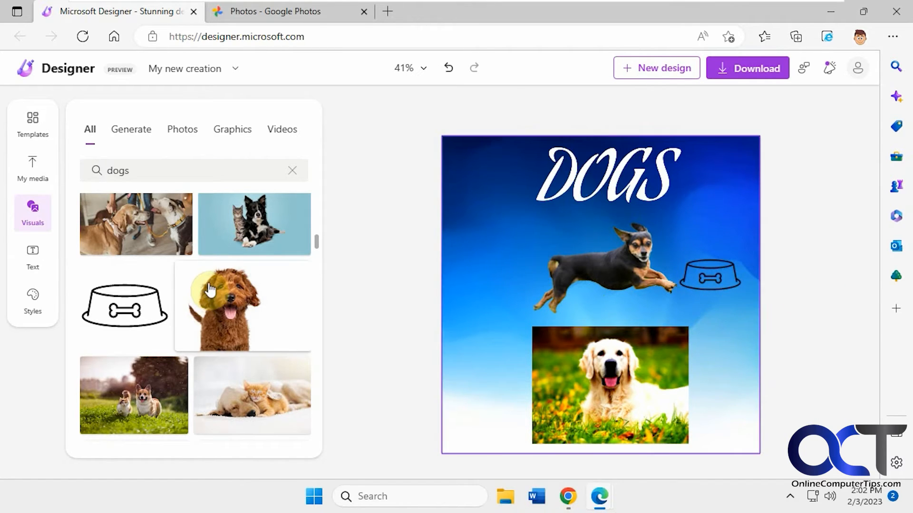
# - Add the Seasonal Sale text style and move it to the left of the jumping dog under the headline
pyautogui.click(33, 257)
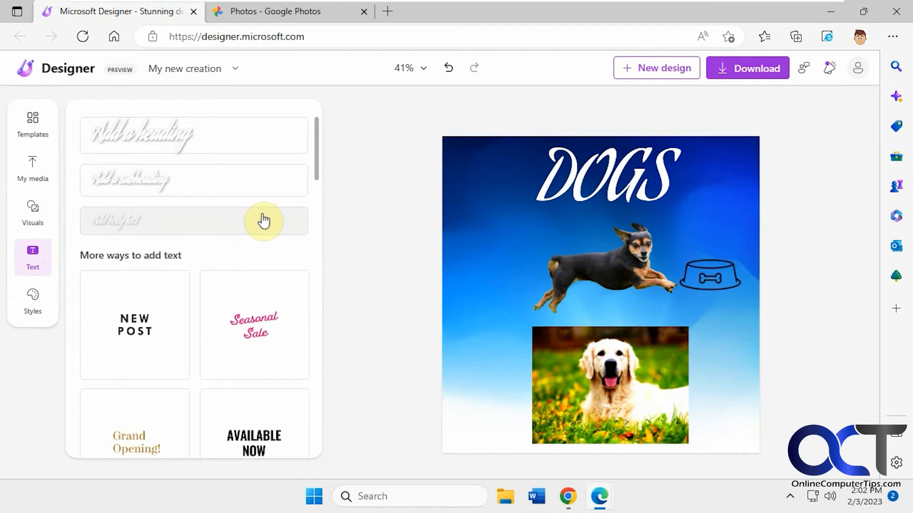
pyautogui.moveTo(318, 151); pyautogui.dragTo(326, 187)
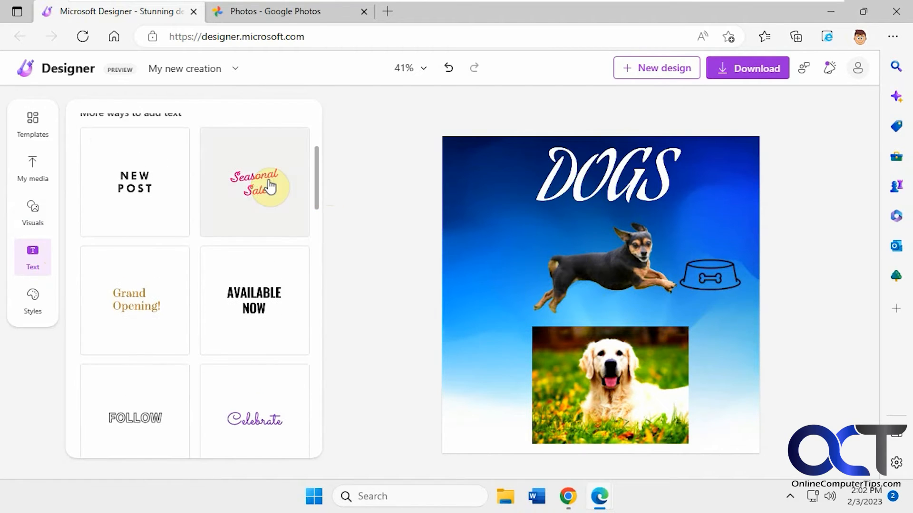
pyautogui.click(258, 194)
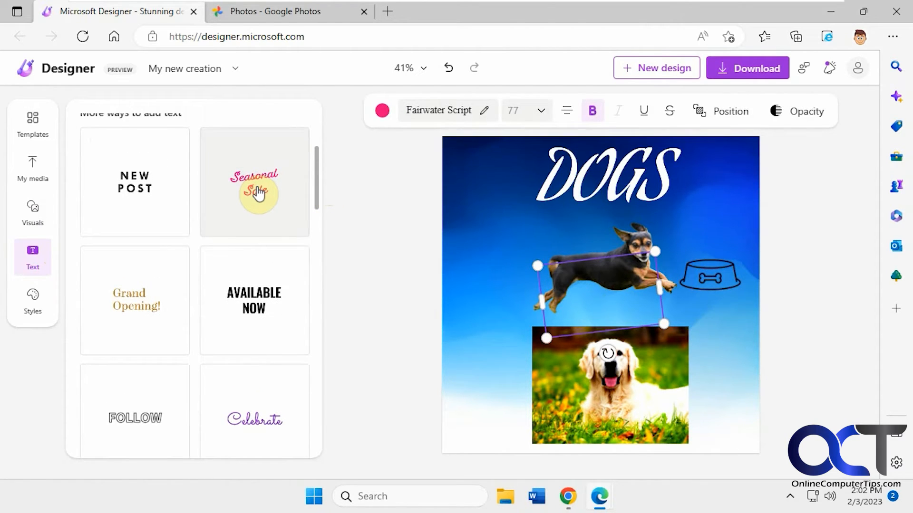
pyautogui.moveTo(259, 193); pyautogui.dragTo(494, 238)
pyautogui.moveTo(546, 278); pyautogui.dragTo(545, 259)
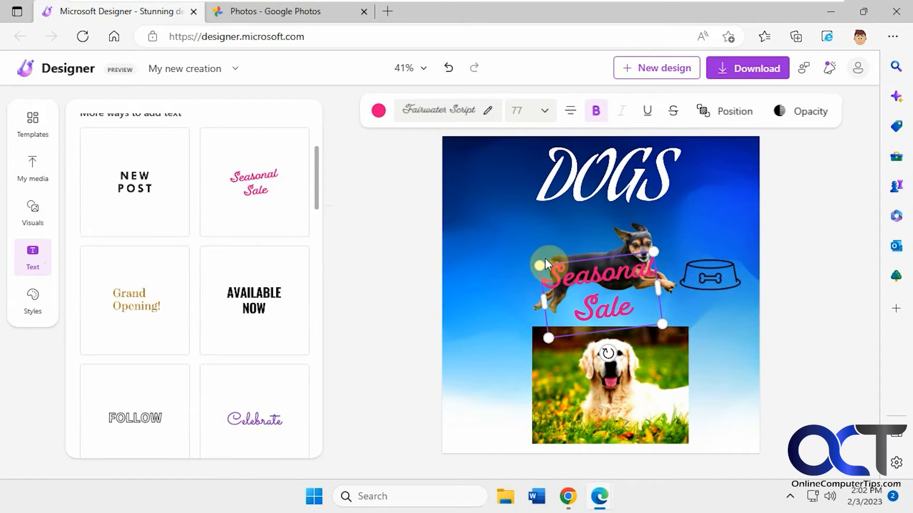
pyautogui.press('Delete')
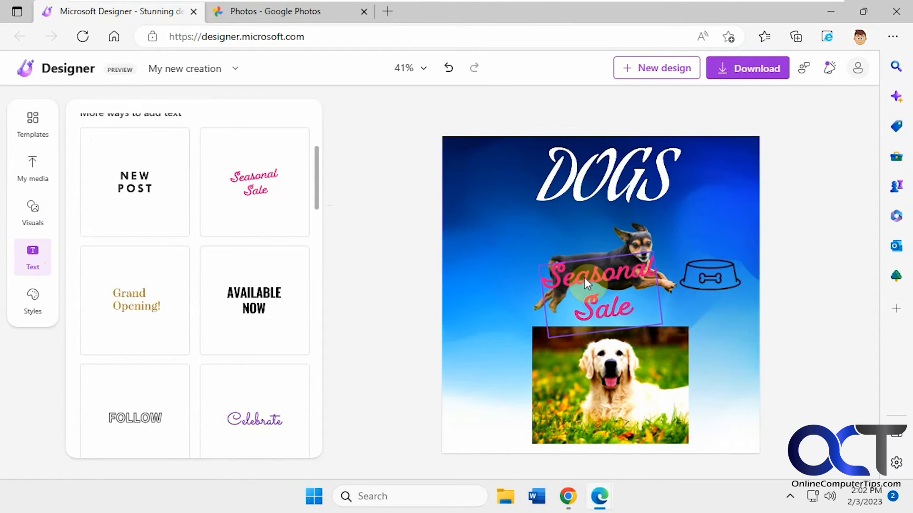
pyautogui.moveTo(595, 318); pyautogui.dragTo(520, 261)
# - Replace the added text with Rex & Rover
pyautogui.doubleClick(543, 253)
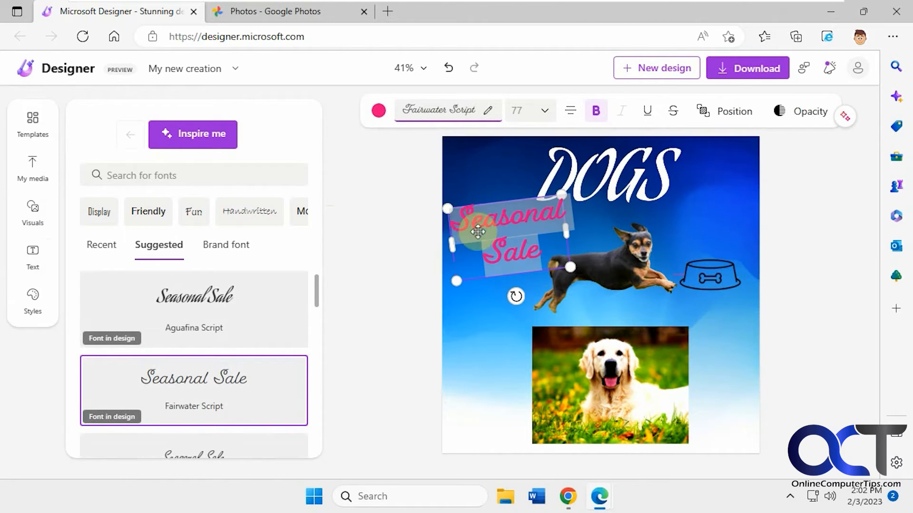
pyautogui.write('Re')
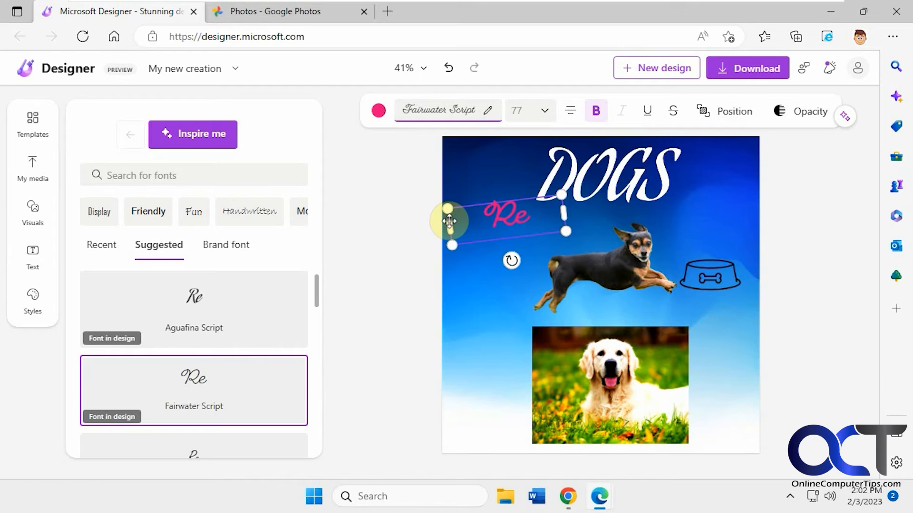
pyautogui.write('x')
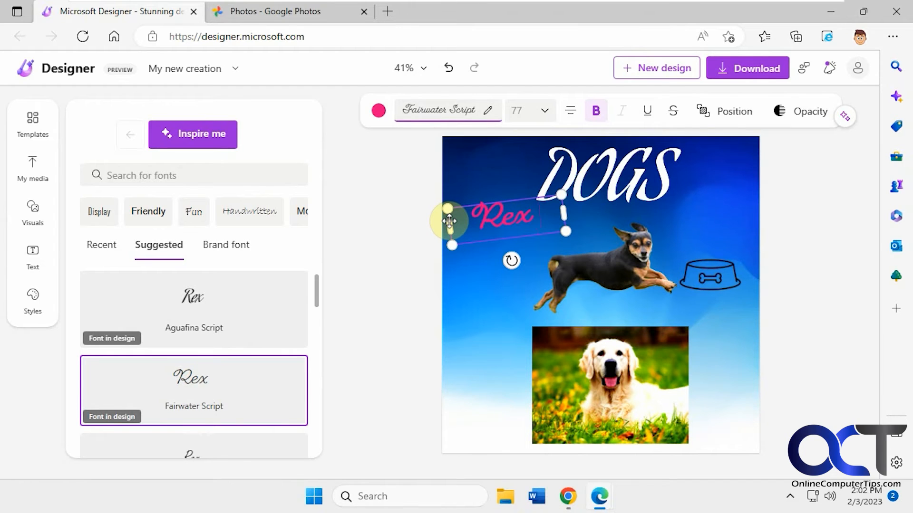
pyautogui.write(' & ROve')
pyautogui.press('BackSpace')
pyautogui.press('BackSpace')
pyautogui.press('BackSpace')
pyautogui.write('over')
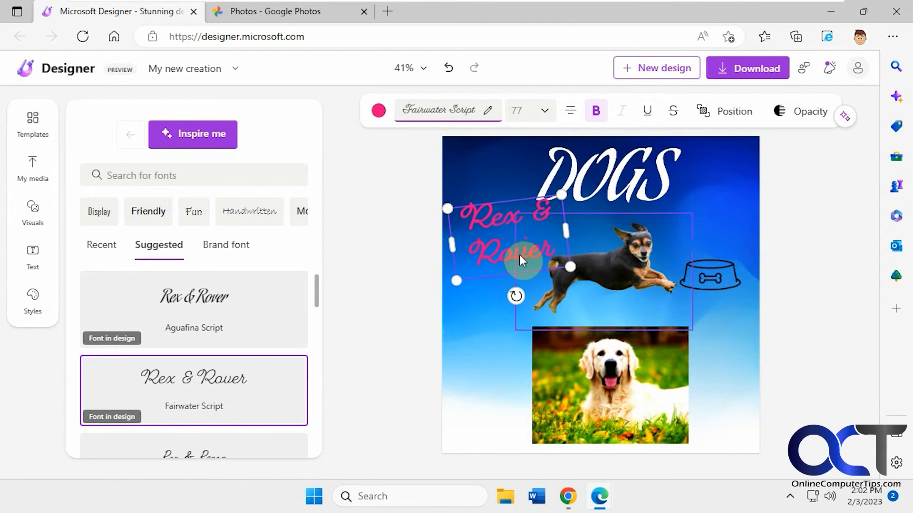
pyautogui.moveTo(518, 272)
pyautogui.mouseDown()
pyautogui.moveTo(520, 301)
pyautogui.moveTo(537, 298)
pyautogui.moveTo(524, 269)
pyautogui.mouseUp()
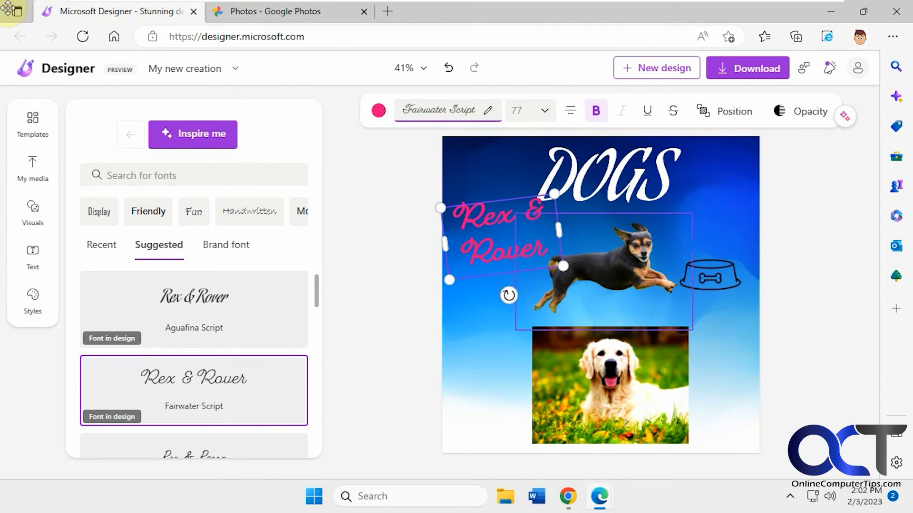
# - Examine the effect and font options of the background, caption, photo and bowl graphic, and the style presets
pyautogui.click(587, 230)
pyautogui.click(734, 185)
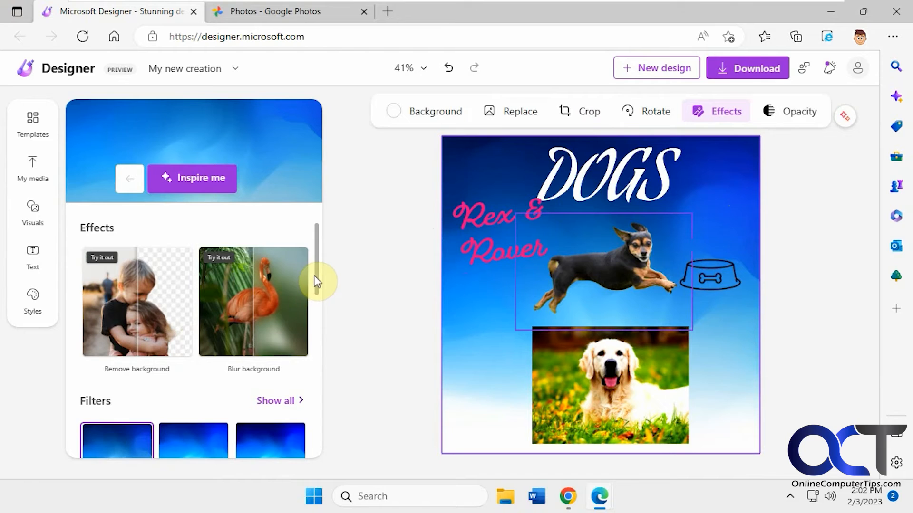
pyautogui.moveTo(320, 275); pyautogui.dragTo(328, 412)
pyautogui.click(492, 243)
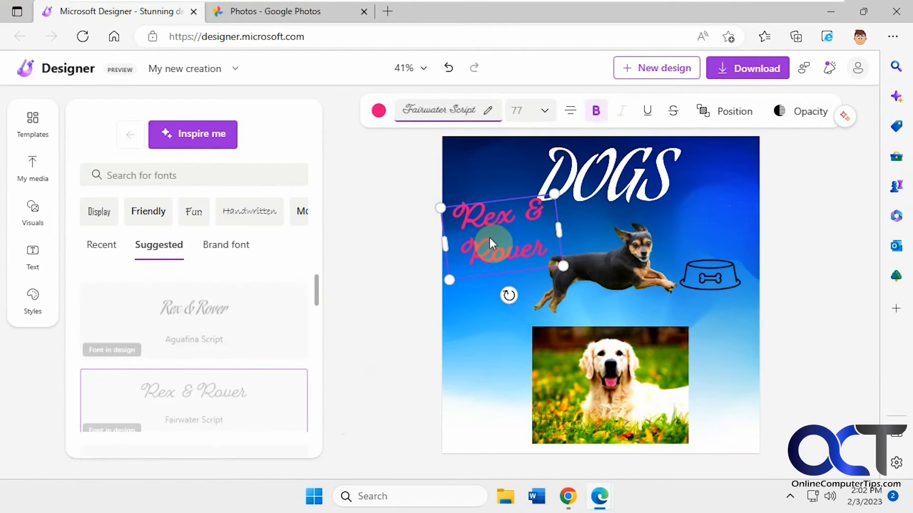
pyautogui.moveTo(316, 294); pyautogui.dragTo(318, 366)
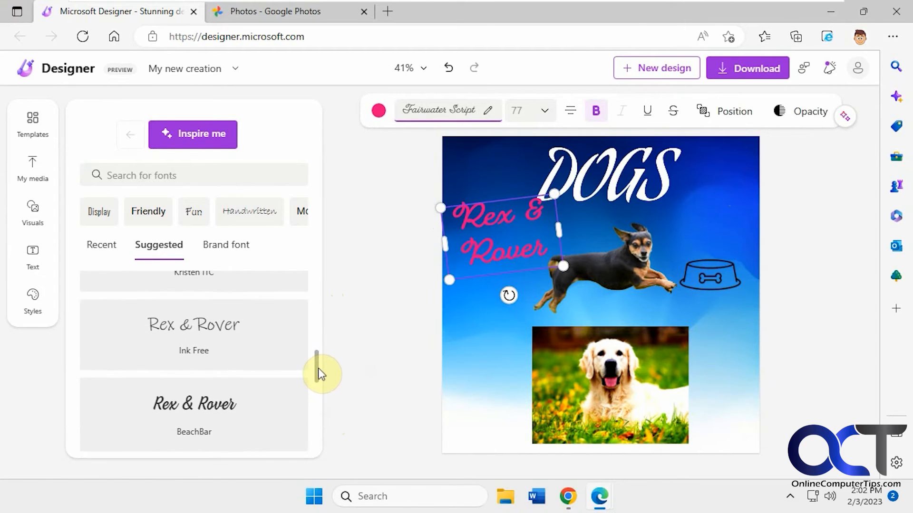
pyautogui.click(542, 371)
pyautogui.moveTo(319, 291); pyautogui.dragTo(320, 371)
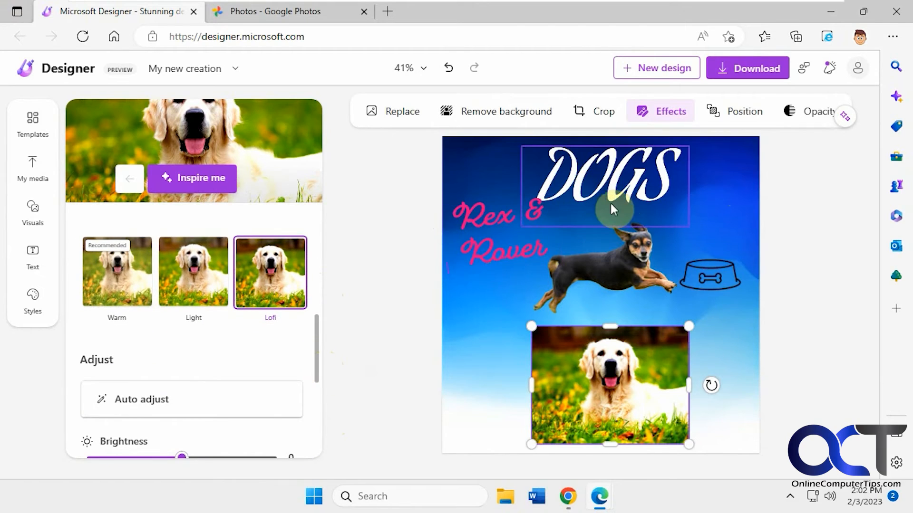
pyautogui.click(713, 270)
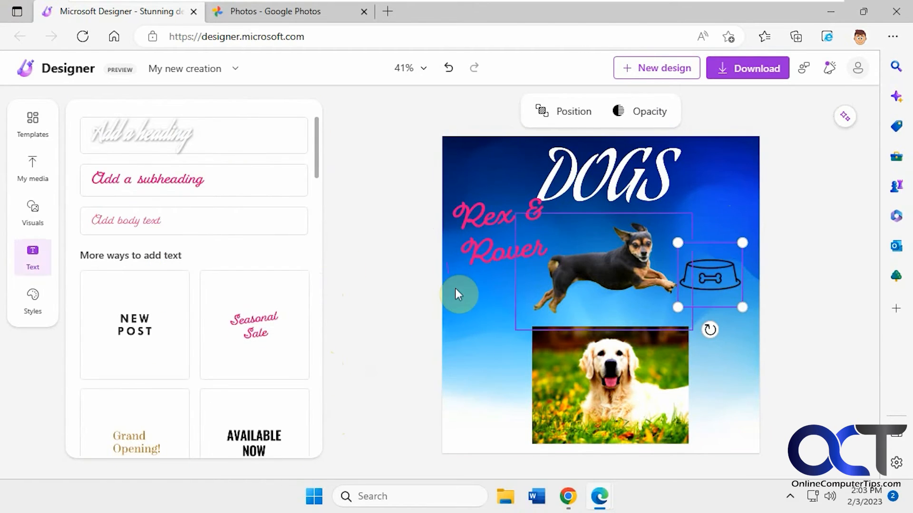
pyautogui.moveTo(320, 176); pyautogui.dragTo(322, 226)
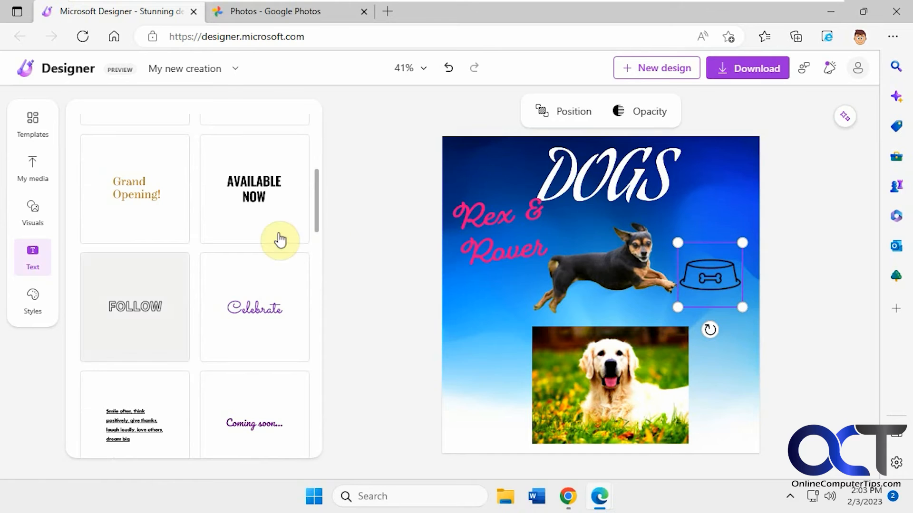
pyautogui.click(30, 300)
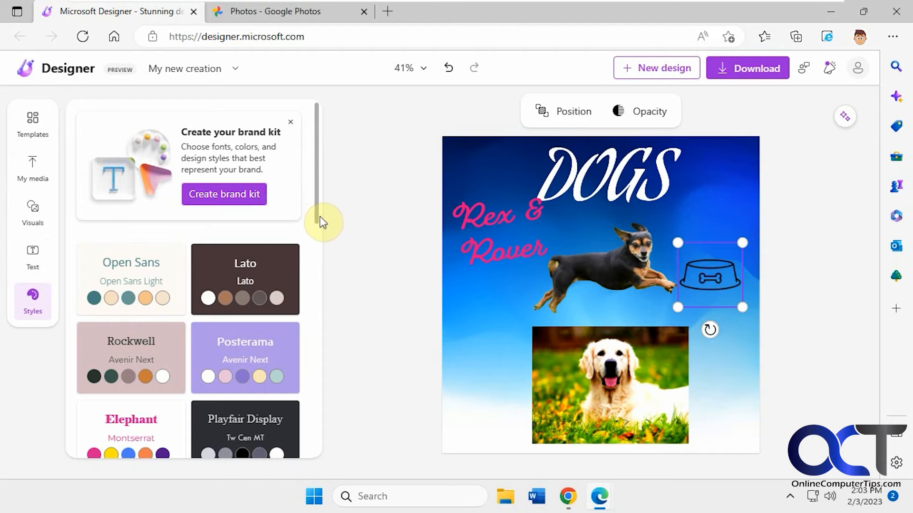
# - Try the Modern Love style preset on the design and undo it
pyautogui.scroll(-1, 317, 228)
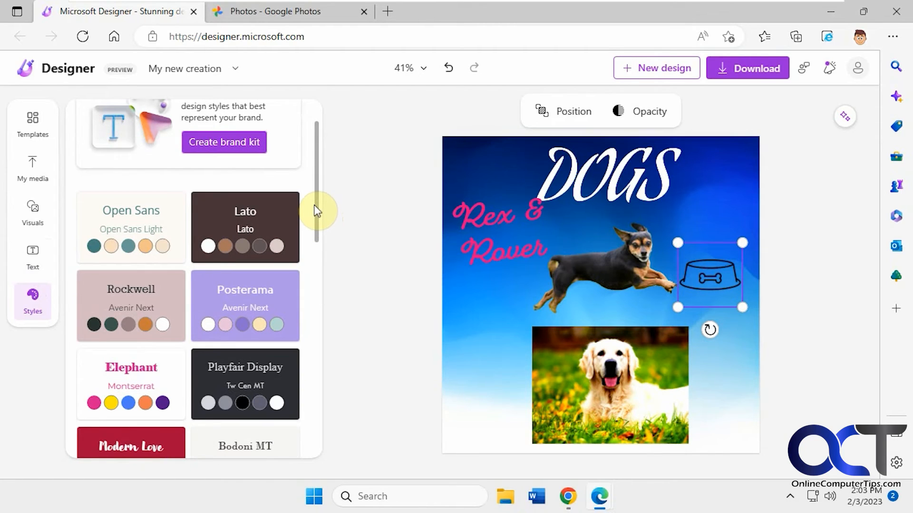
pyautogui.scroll(-1, 316, 239)
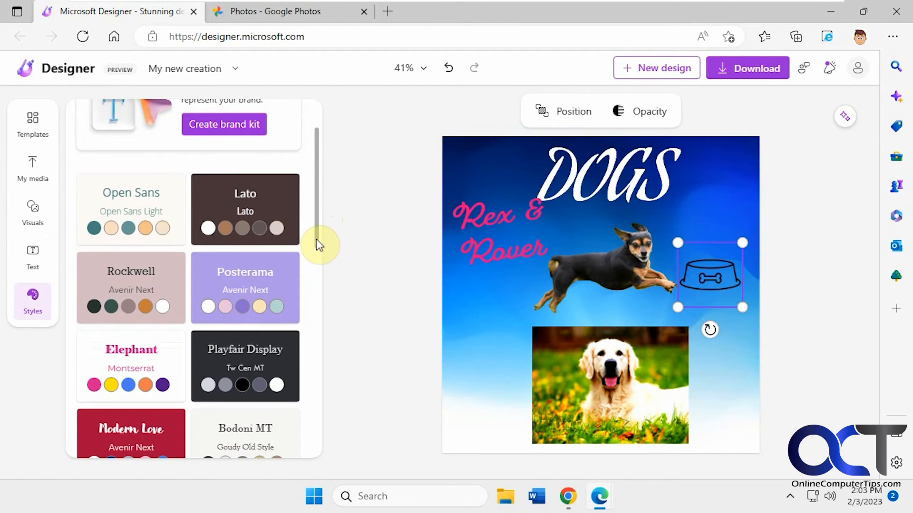
pyautogui.scroll(-2, 316, 245)
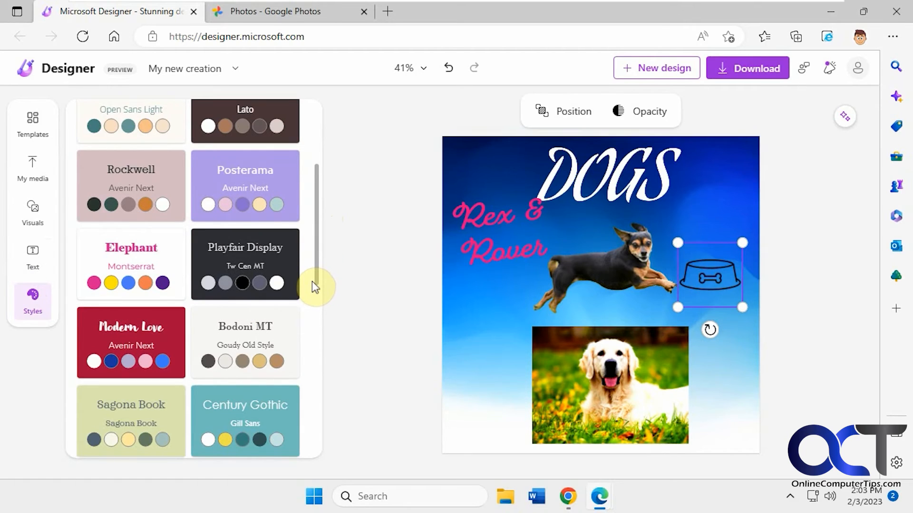
pyautogui.scroll(-2, 312, 282)
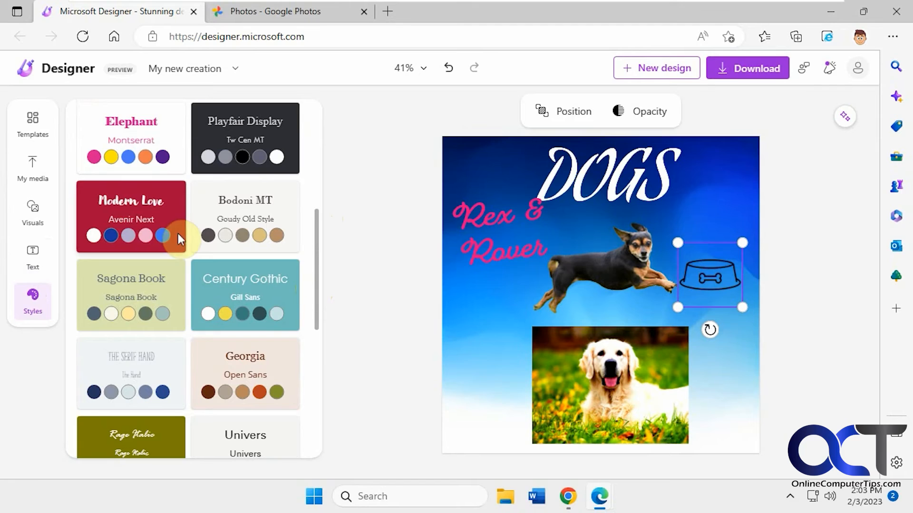
pyautogui.moveTo(144, 212)
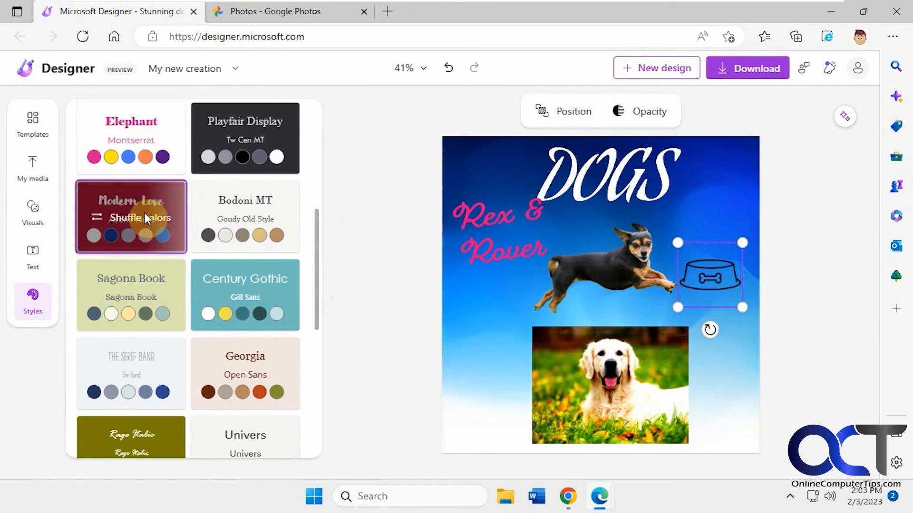
pyautogui.click(144, 213)
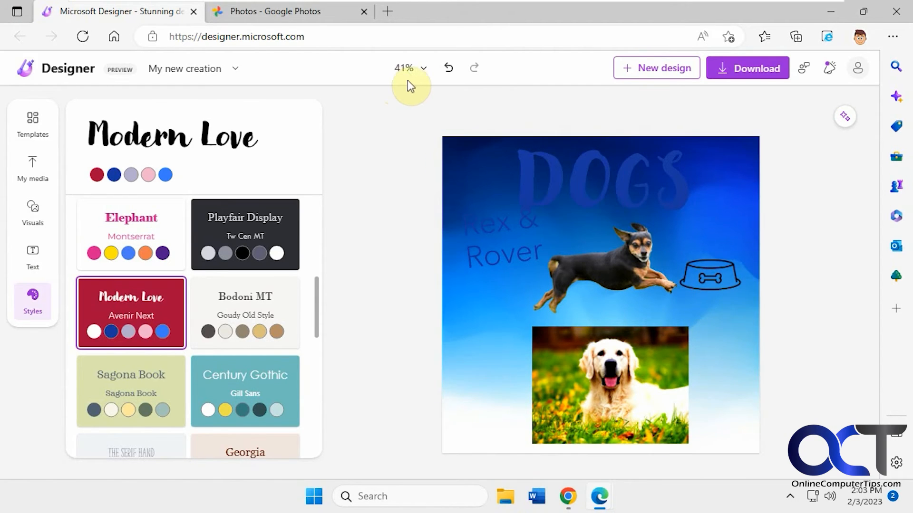
pyautogui.click(448, 73)
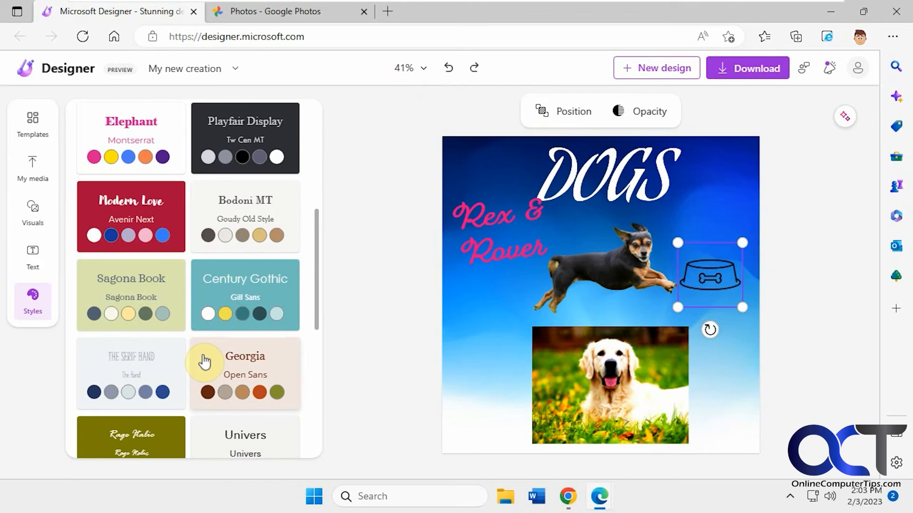
# - Try The Serif Hand style preset on the design and undo it
pyautogui.moveTo(139, 364)
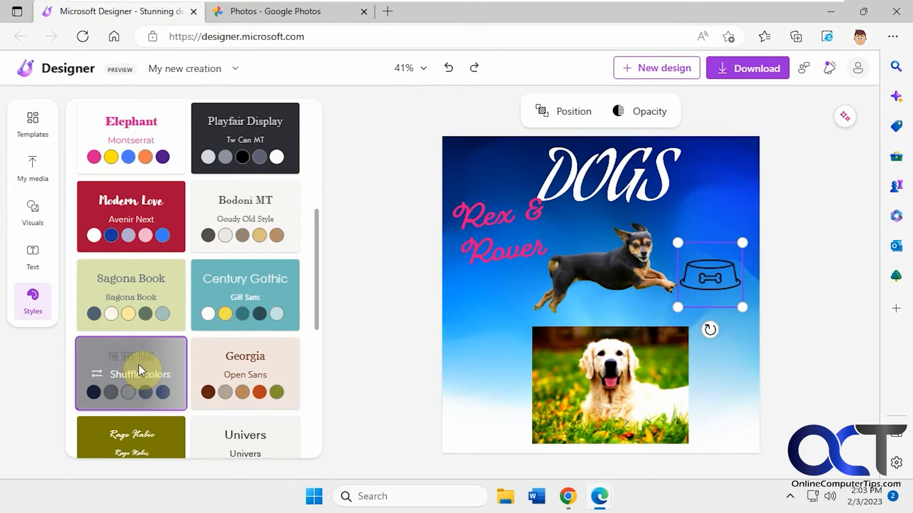
pyautogui.click(138, 364)
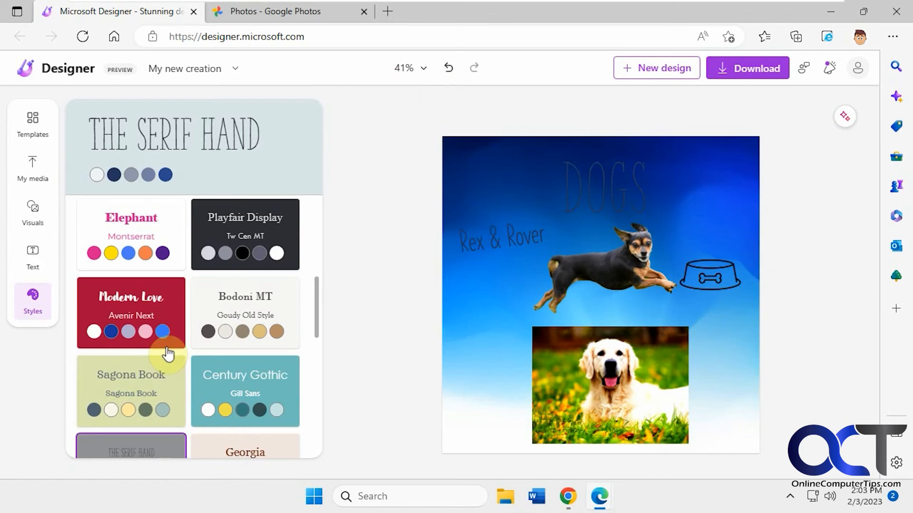
pyautogui.click(449, 71)
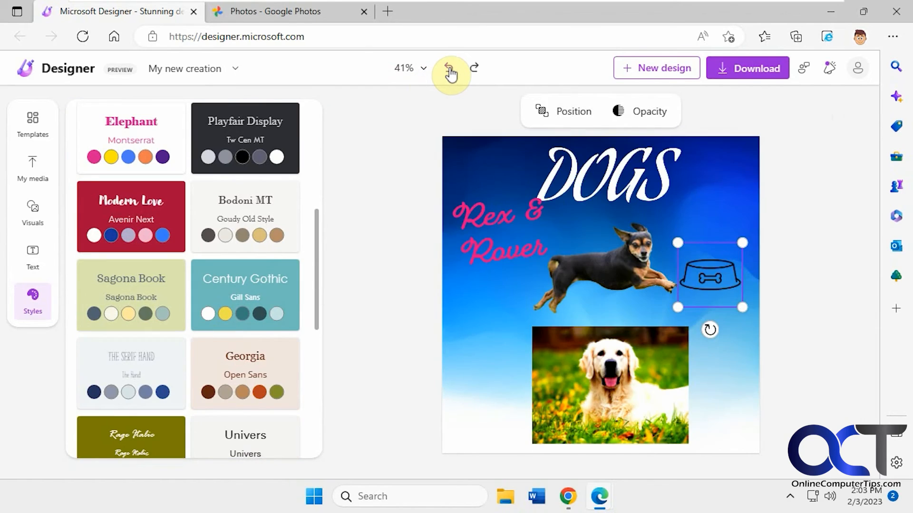
# - Try deleting the background image and applying the Modern Love style, then undo both changes
pyautogui.click(497, 311)
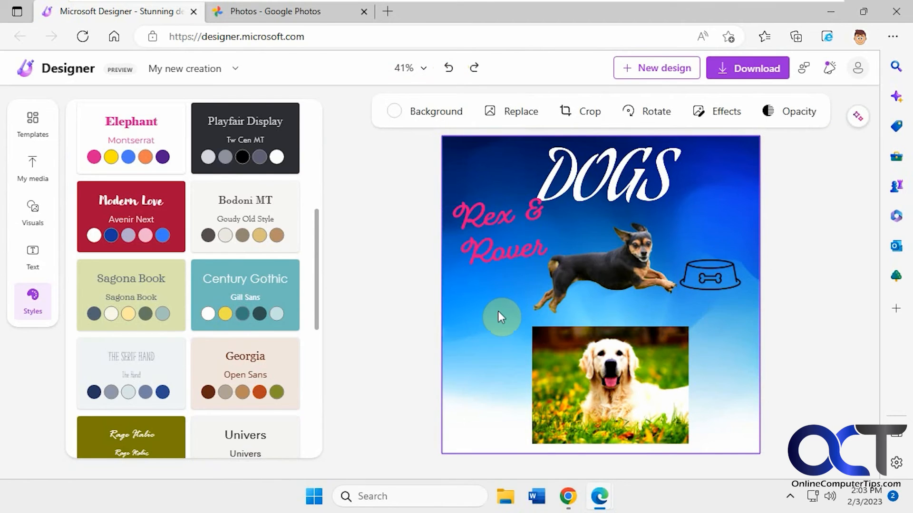
pyautogui.rightClick(498, 311)
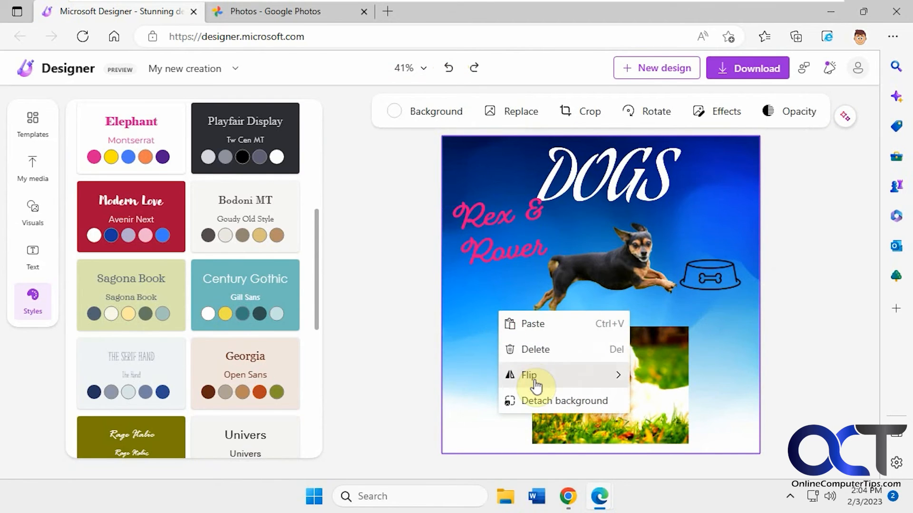
pyautogui.click(527, 349)
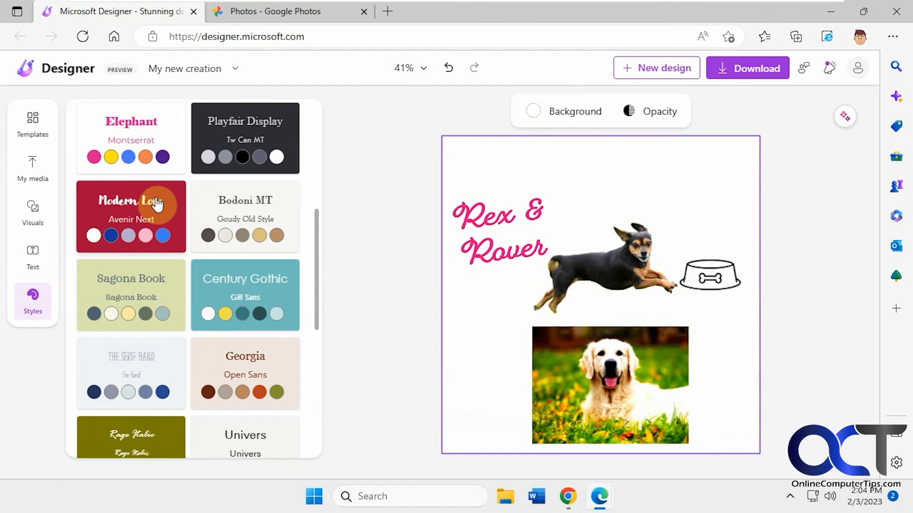
pyautogui.click(163, 210)
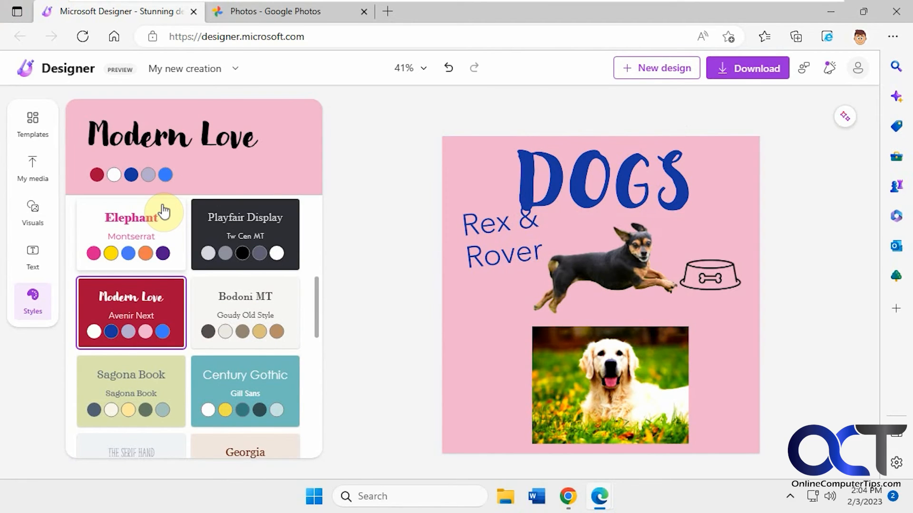
pyautogui.click(448, 71)
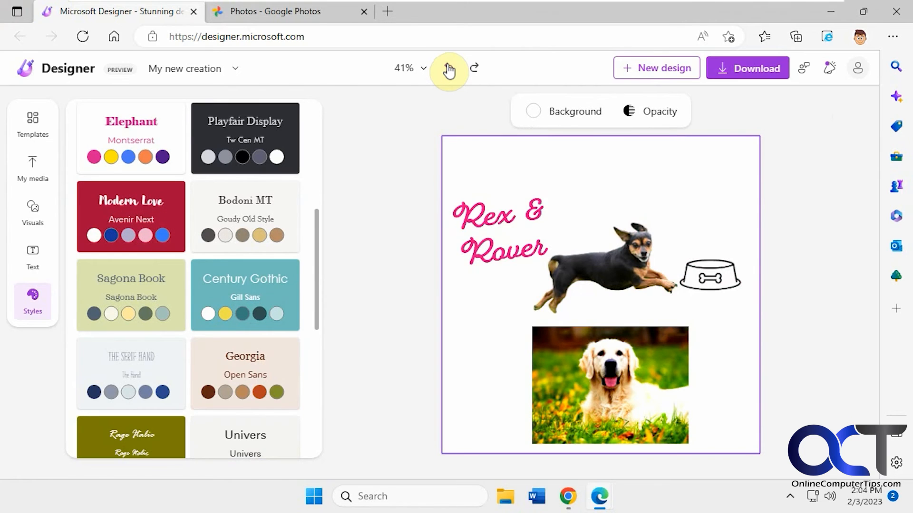
pyautogui.click(448, 71)
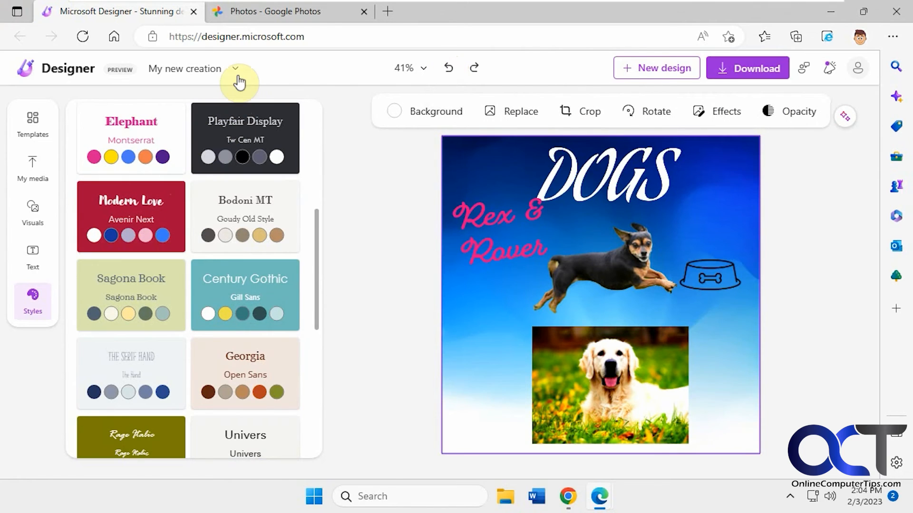
# - Rename the design as Dogs
pyautogui.click(239, 73)
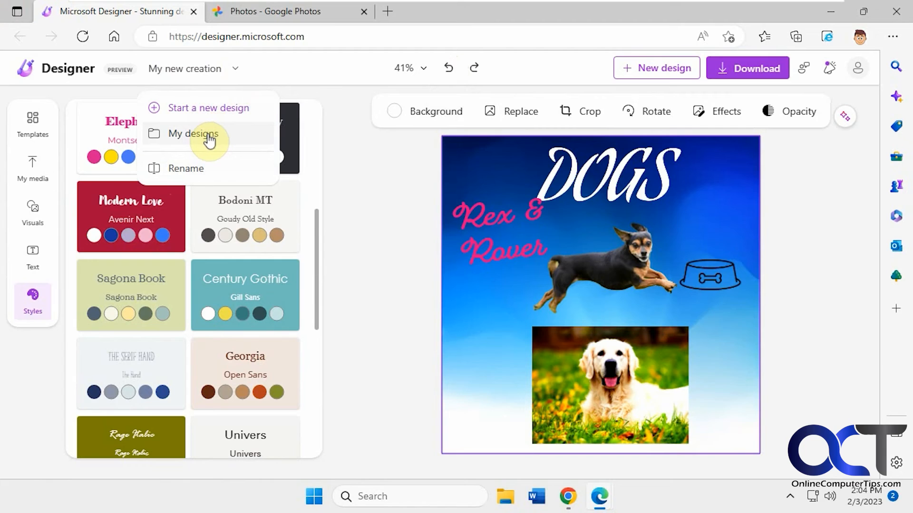
pyautogui.click(192, 175)
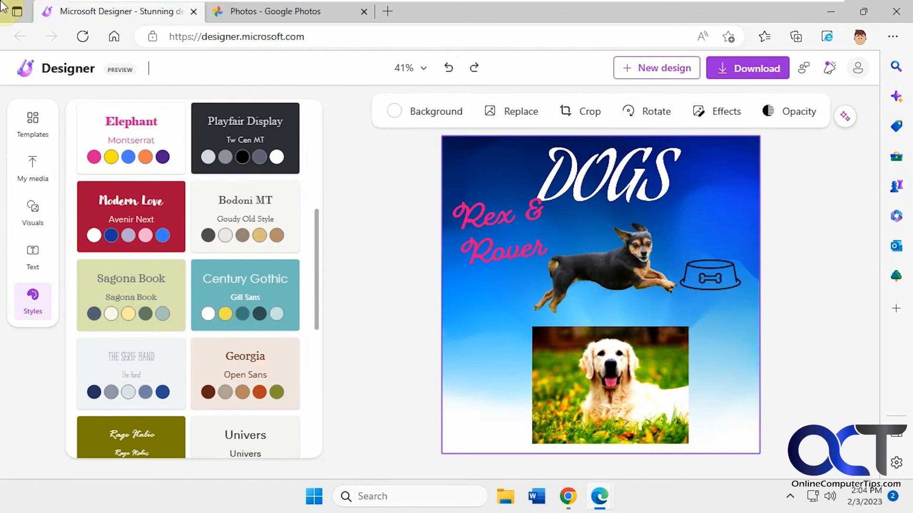
pyautogui.write('Dogs')
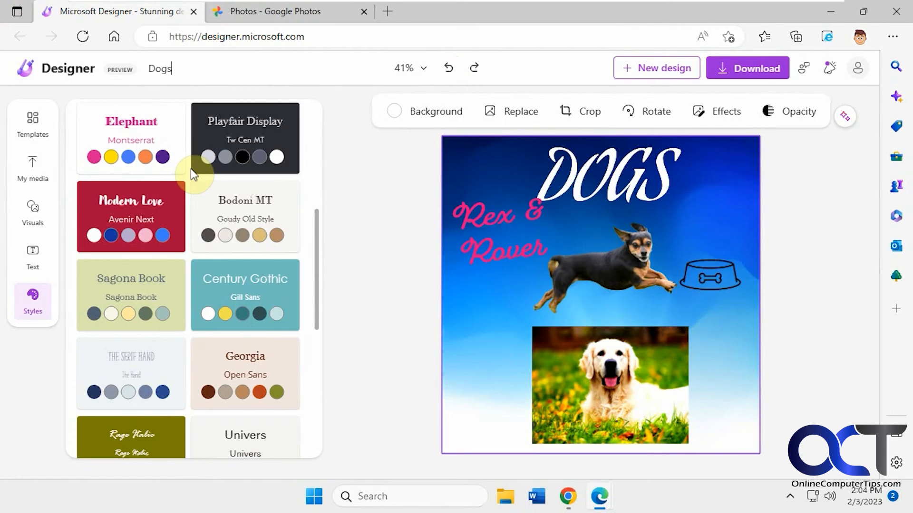
# - Open the list of saved designs and return to the editor
pyautogui.click(187, 69)
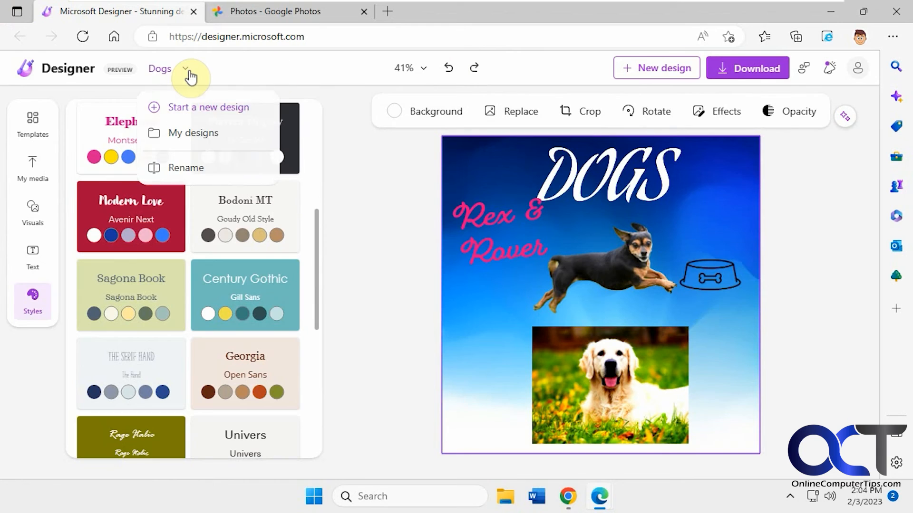
pyautogui.click(192, 133)
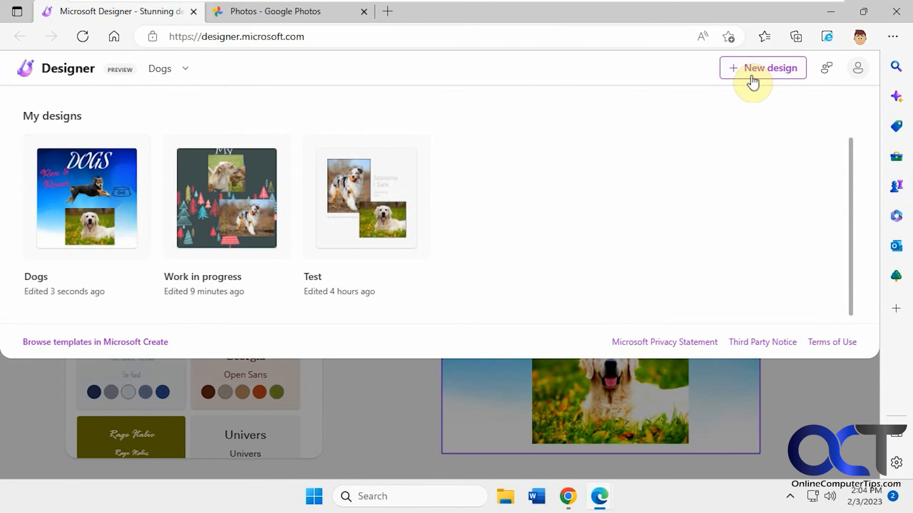
pyautogui.click(188, 72)
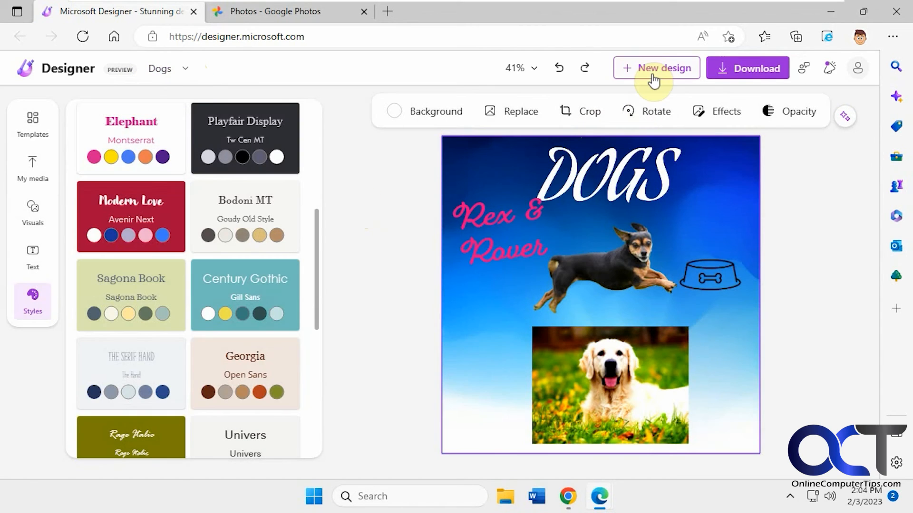
# - Download the design as a PNG file
pyautogui.click(748, 72)
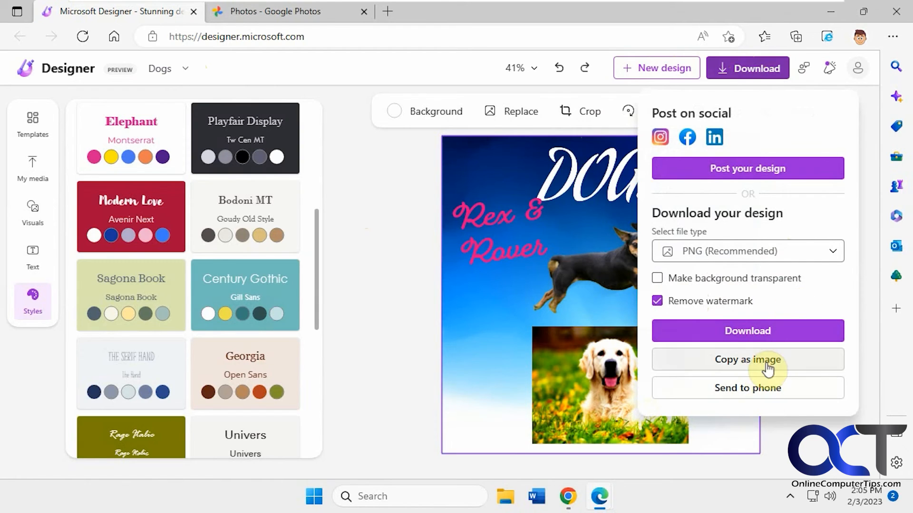
pyautogui.click(765, 336)
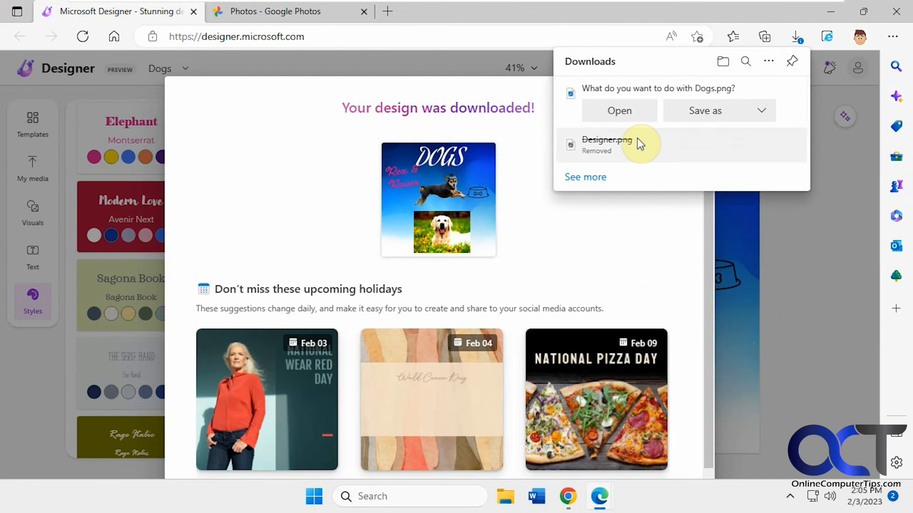
# - Open the downloaded Dogs.png to view it, then close the viewer and the download dialog
pyautogui.click(629, 114)
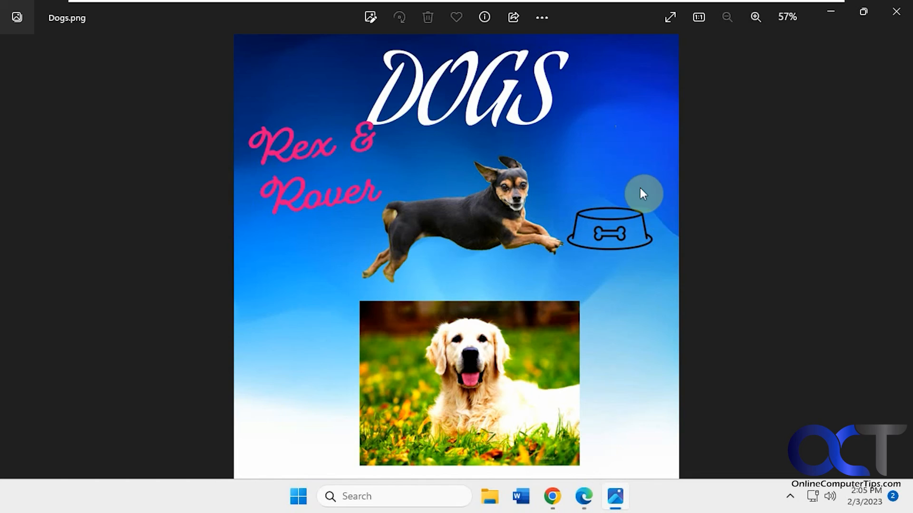
pyautogui.click(898, 14)
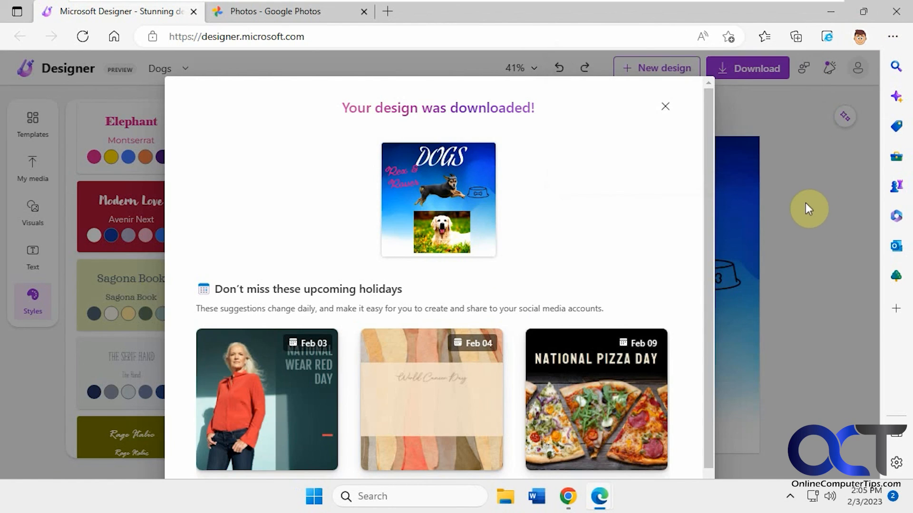
pyautogui.click(664, 110)
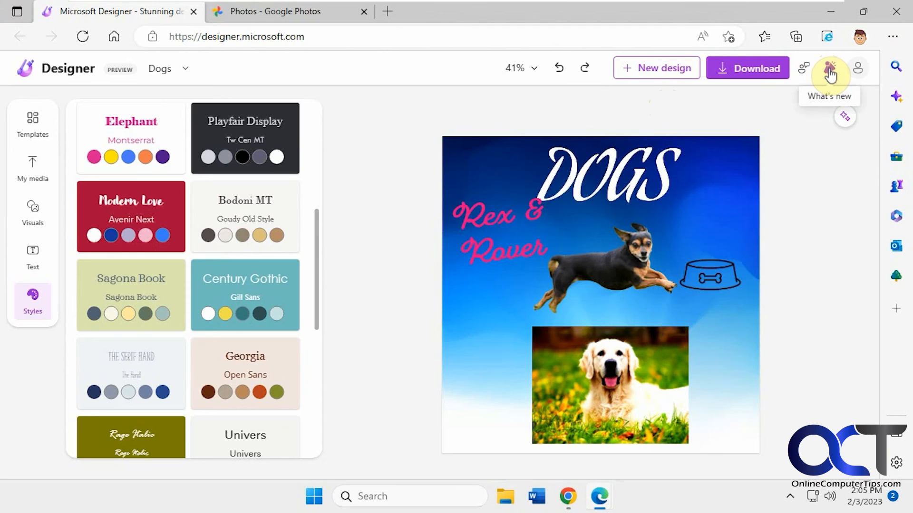
# - Open the account info and settings page, then return to the design tab and close the account menu
pyautogui.click(858, 72)
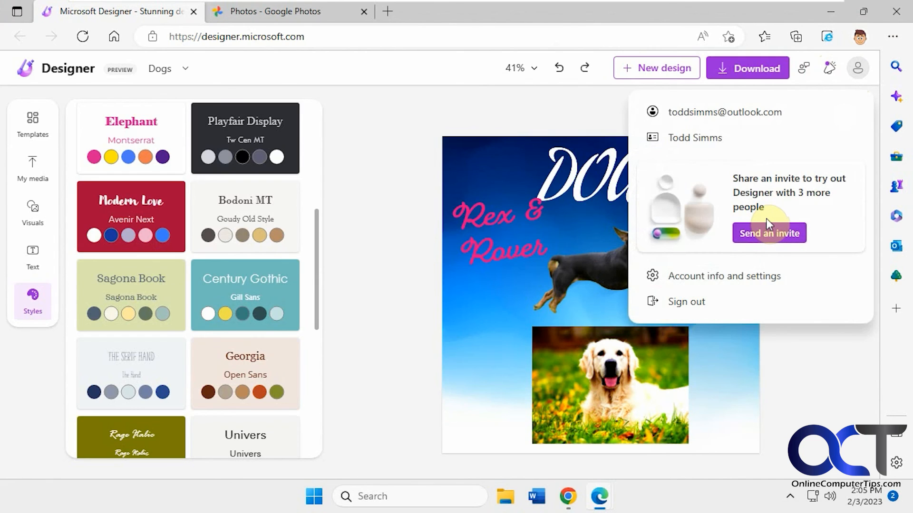
pyautogui.click(727, 277)
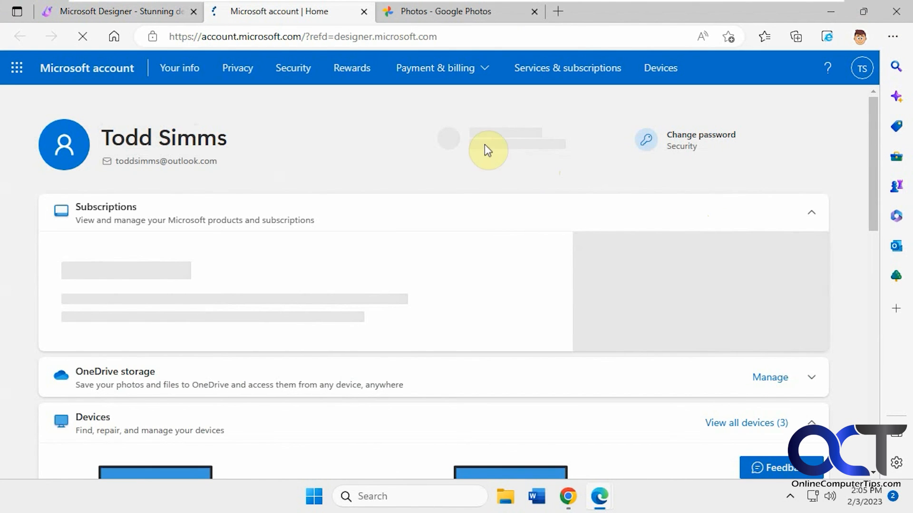
pyautogui.click(143, 12)
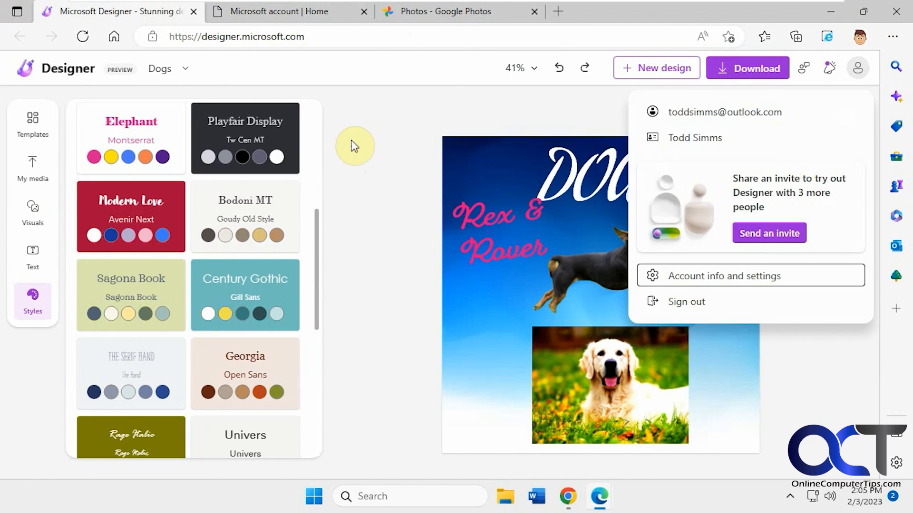
pyautogui.click(351, 133)
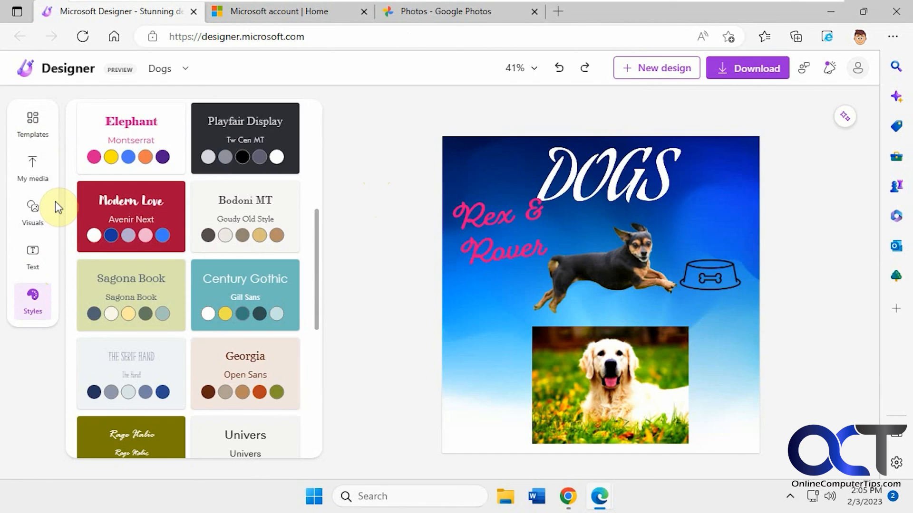
# - Open My media and expand the full list of upload sources
pyautogui.click(33, 171)
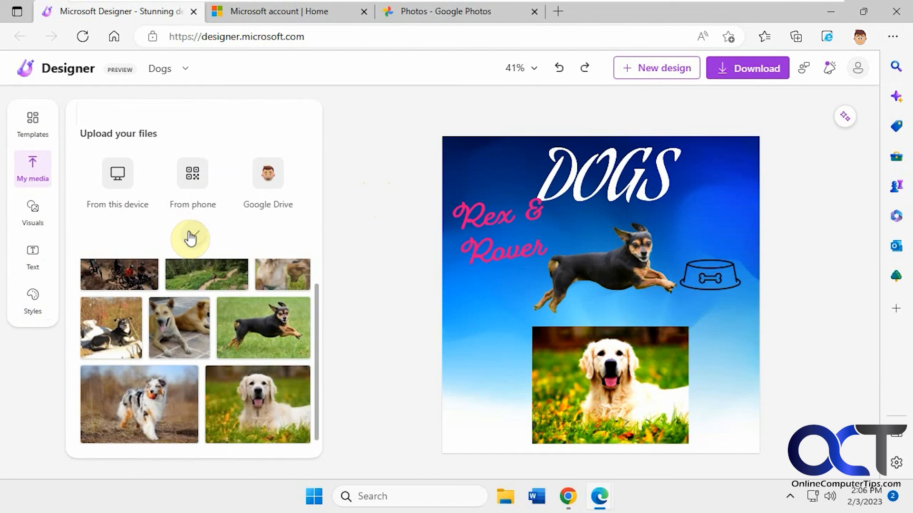
pyautogui.click(190, 238)
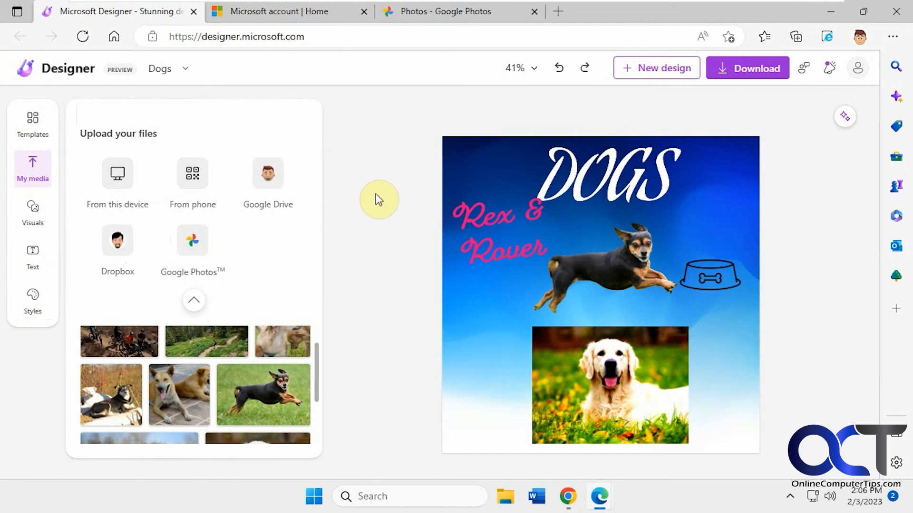